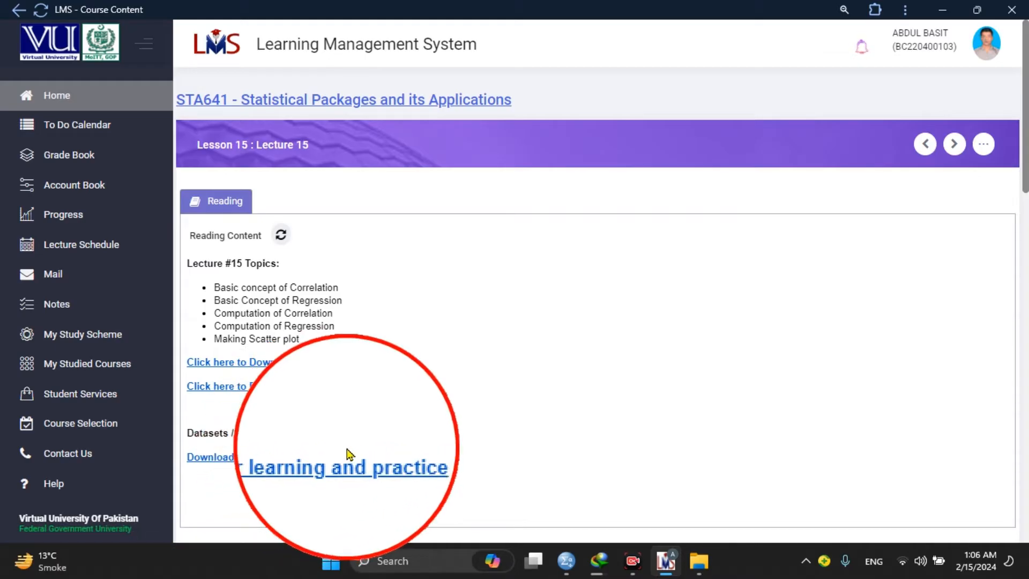
Examine the lecture dataset files in the Practics folder under Downloads.
{"action": "mouse_move", "coordinate": [700, 560]}
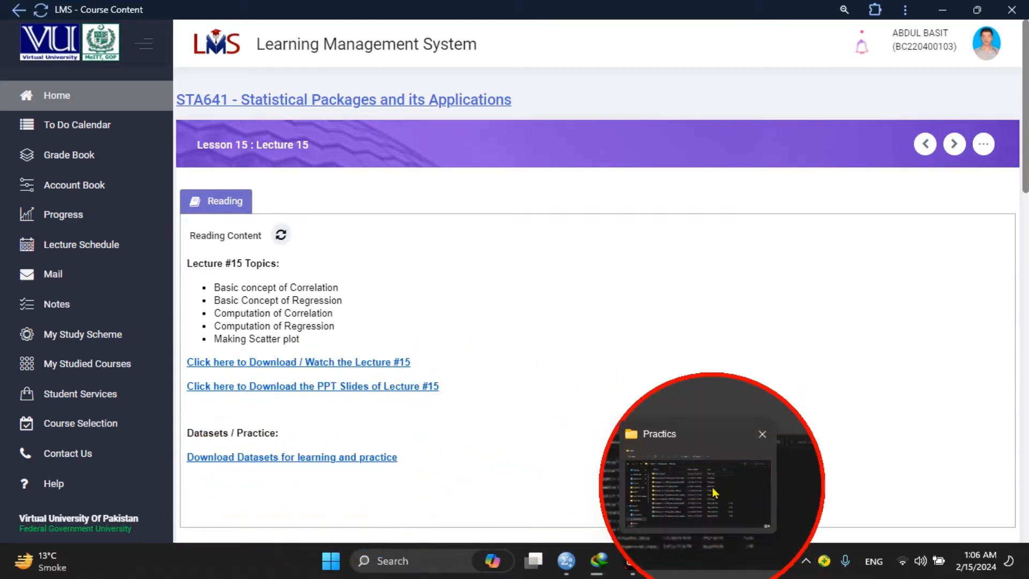
{"action": "left_click", "coordinate": [713, 492]}
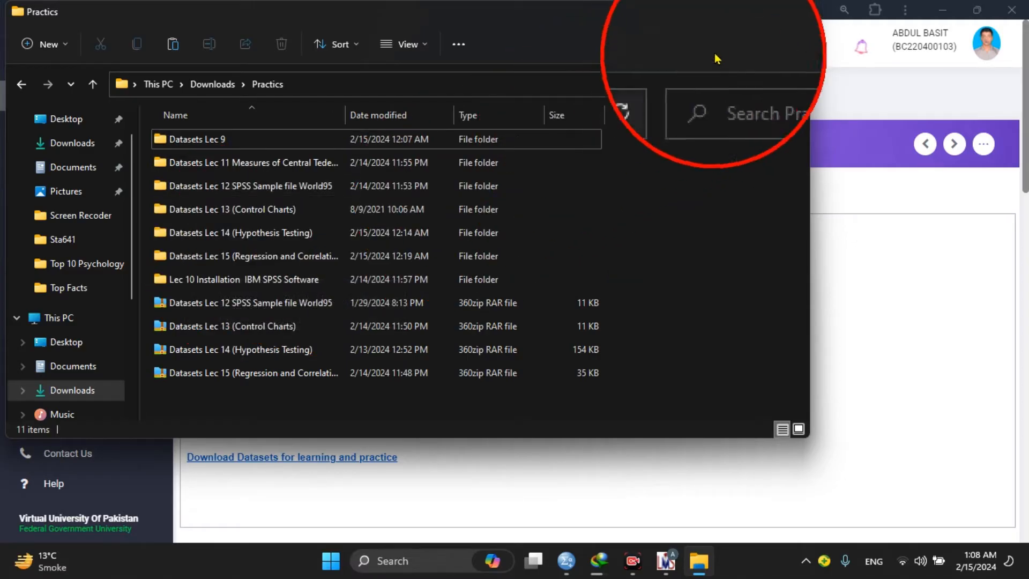
{"action": "left_click", "coordinate": [724, 10]}
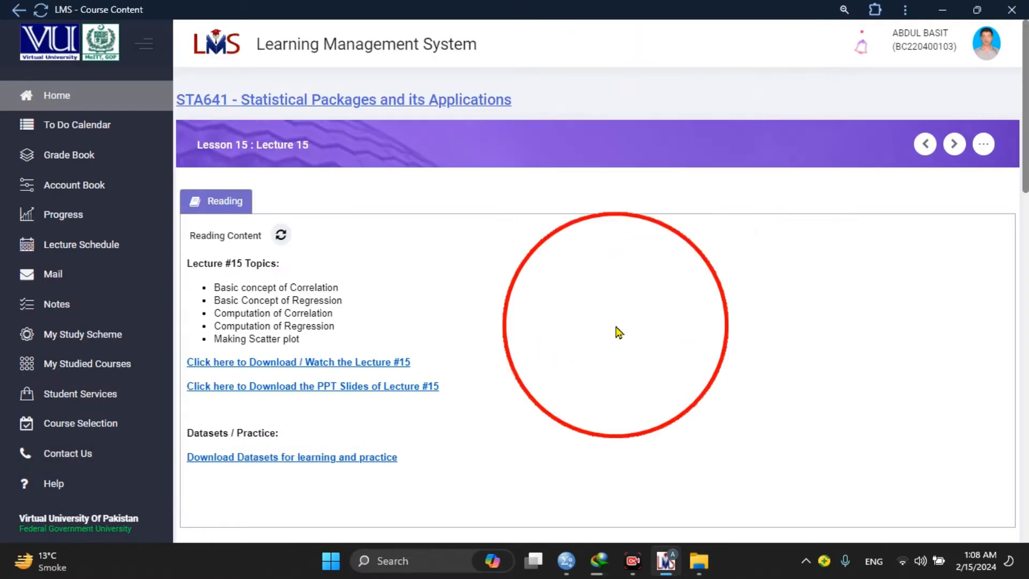
Switch to the IBM SPSS Statistics Data Editor.
{"action": "mouse_move", "coordinate": [567, 566]}
{"action": "left_click", "coordinate": [565, 485]}
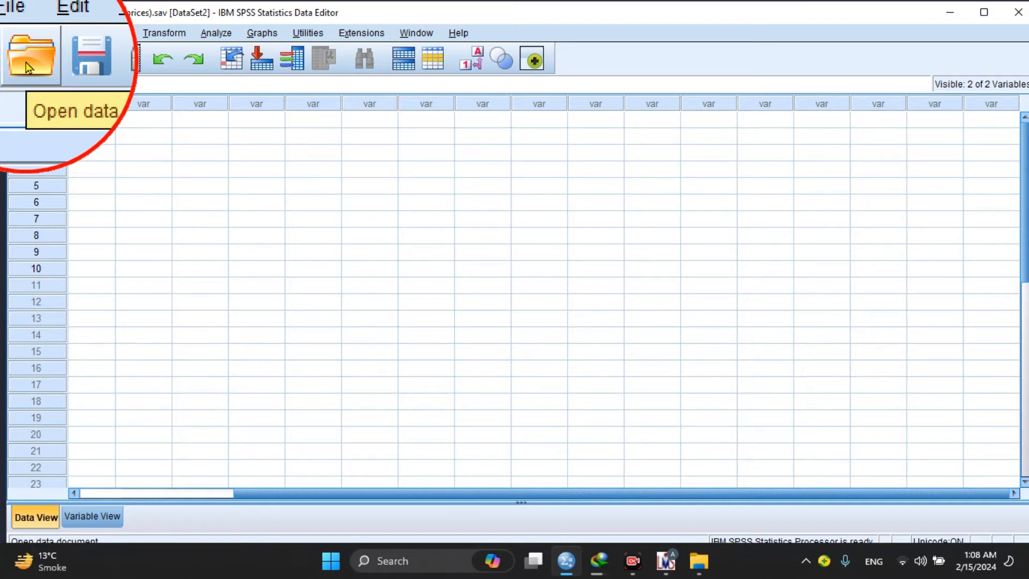
{"action": "left_click", "coordinate": [12, 33]}
{"action": "mouse_move", "coordinate": [56, 67]}
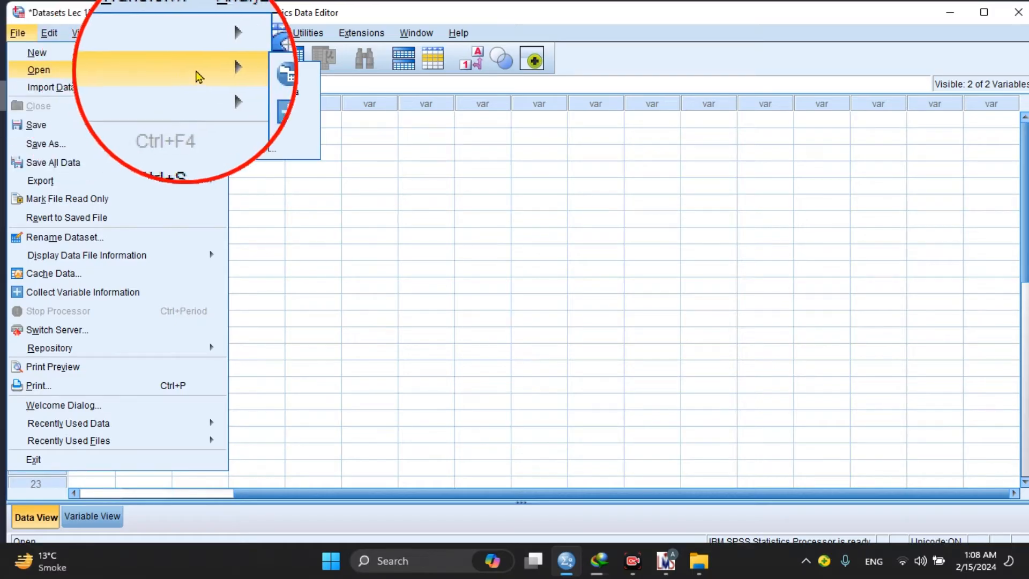
{"action": "left_click", "coordinate": [477, 220]}
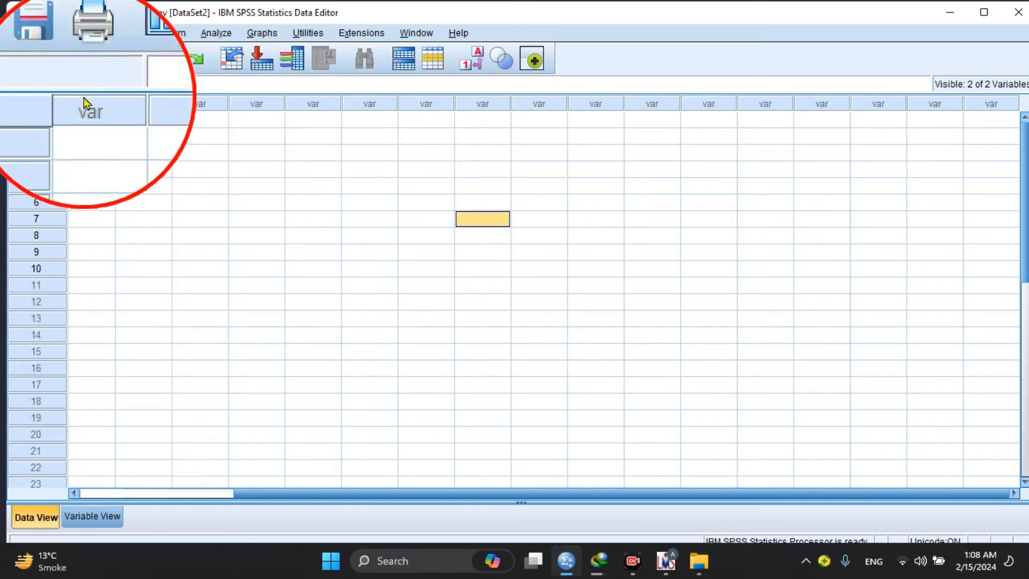
Browse for a data file to open in Downloads, Practics, Datasets Lec 15 (Regression and Correlation).
{"action": "left_click", "coordinate": [29, 59]}
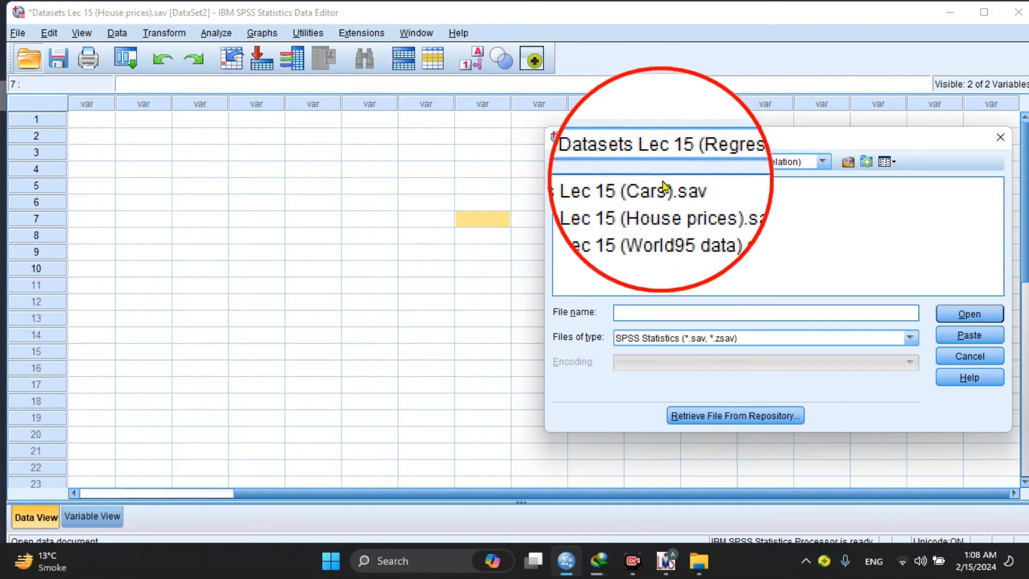
{"action": "left_click", "coordinate": [823, 162]}
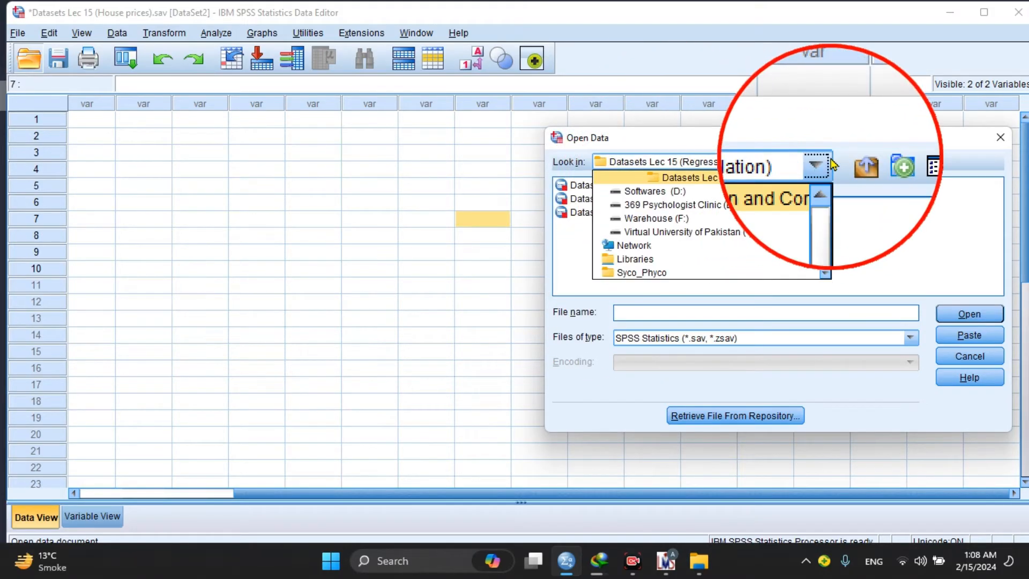
{"action": "scroll", "coordinate": [826, 182], "scroll_direction": "up", "scroll_amount": 8}
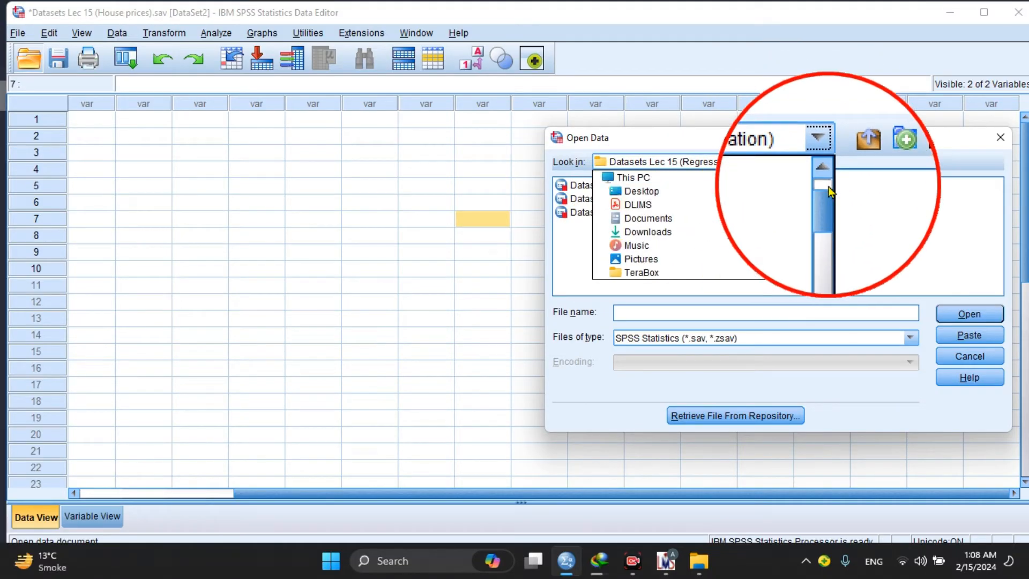
{"action": "left_click", "coordinate": [646, 231]}
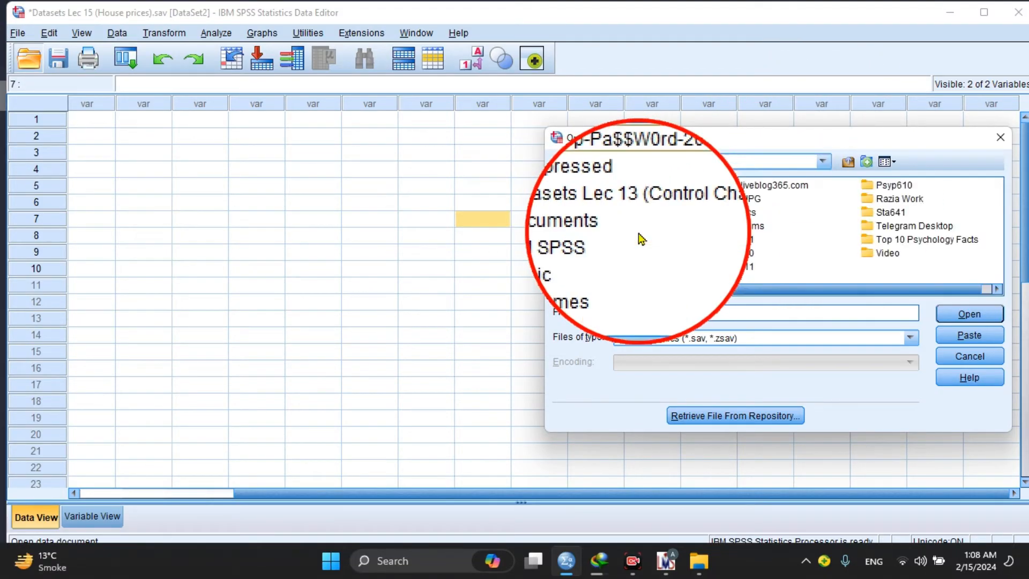
{"action": "double_click", "coordinate": [747, 215]}
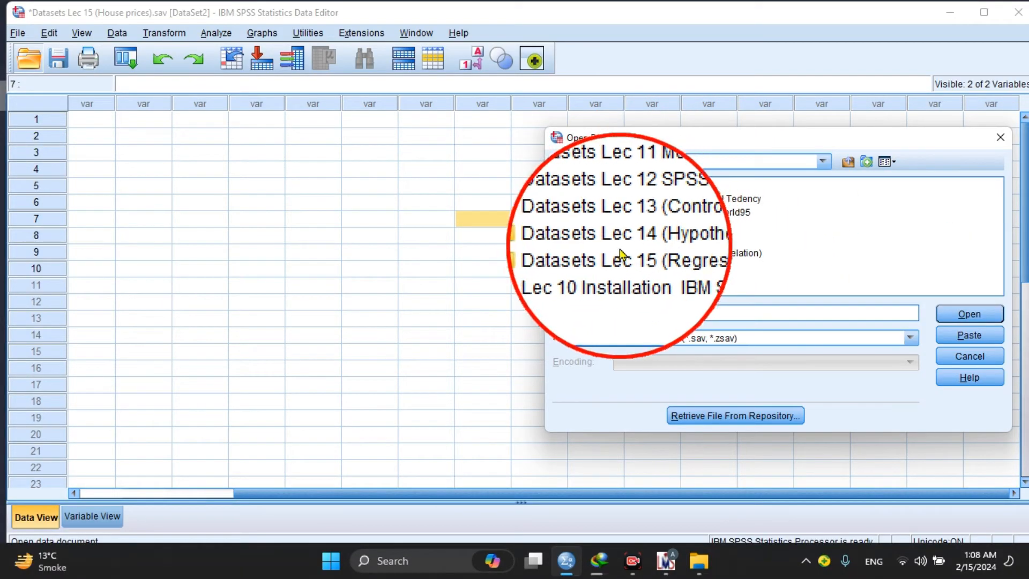
{"action": "double_click", "coordinate": [631, 260]}
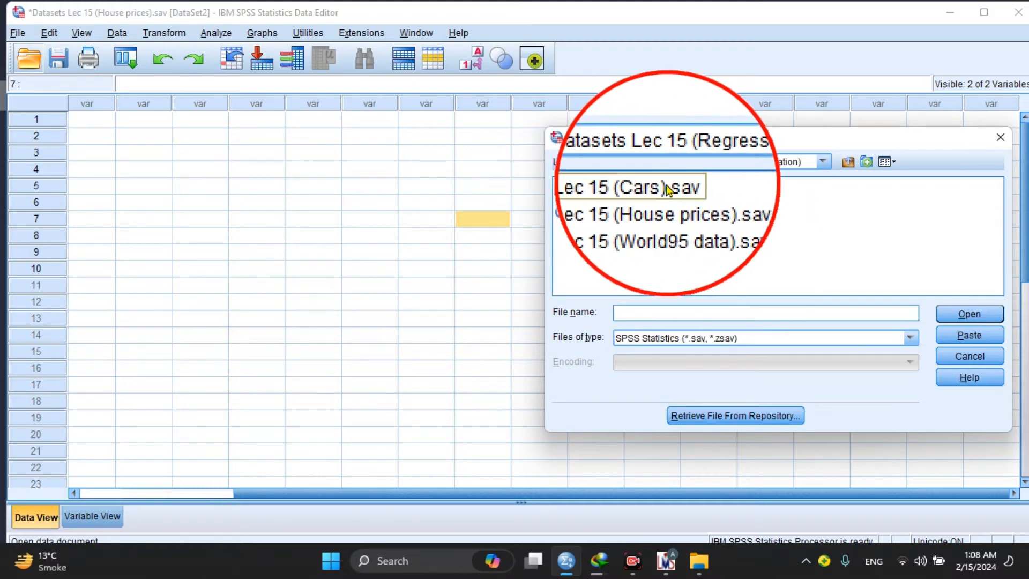
Open Datasets Lec 15 (House prices).sav in a new window.
{"action": "left_click", "coordinate": [657, 189]}
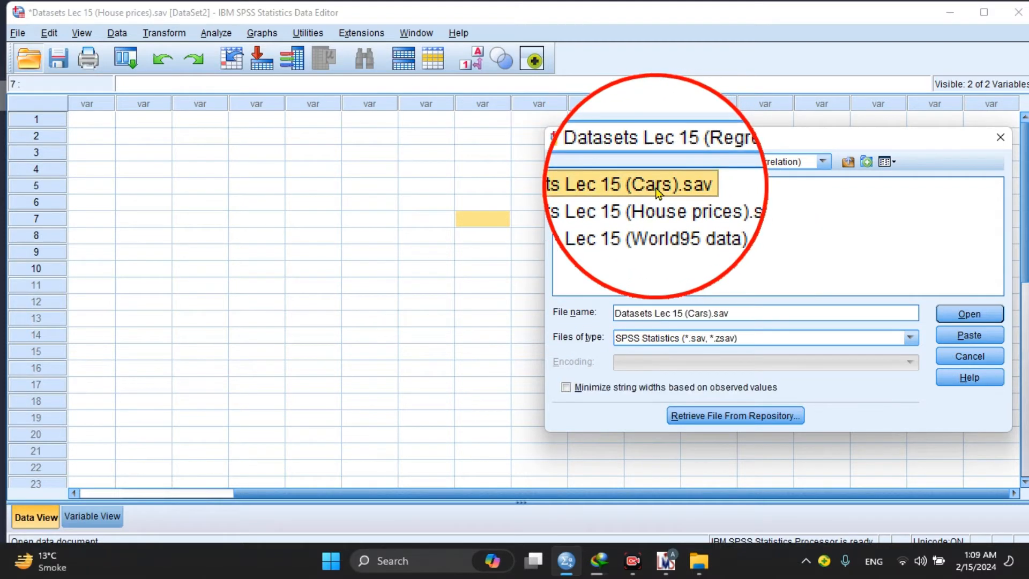
{"action": "left_click", "coordinate": [692, 202]}
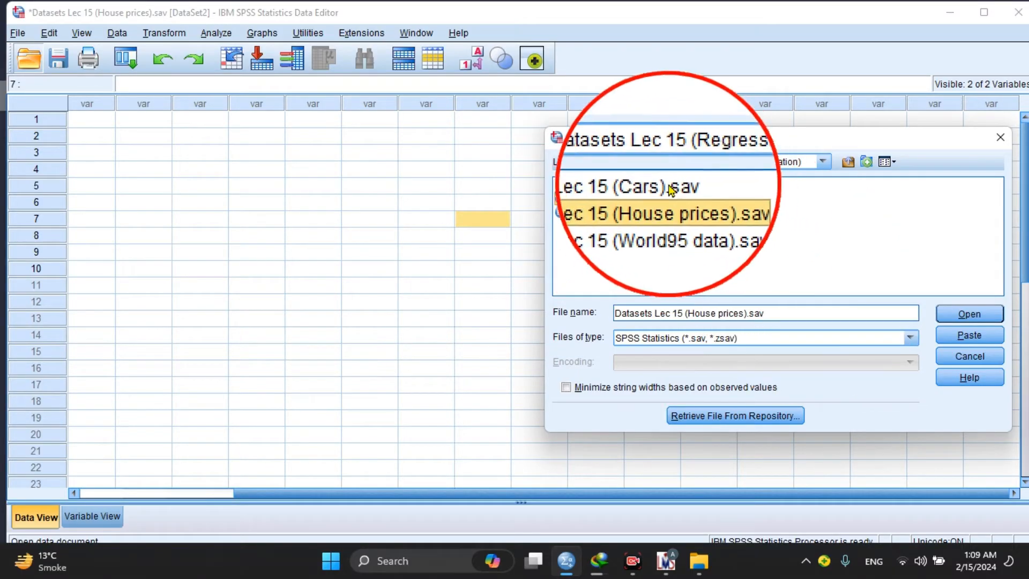
{"action": "left_click", "coordinate": [970, 314]}
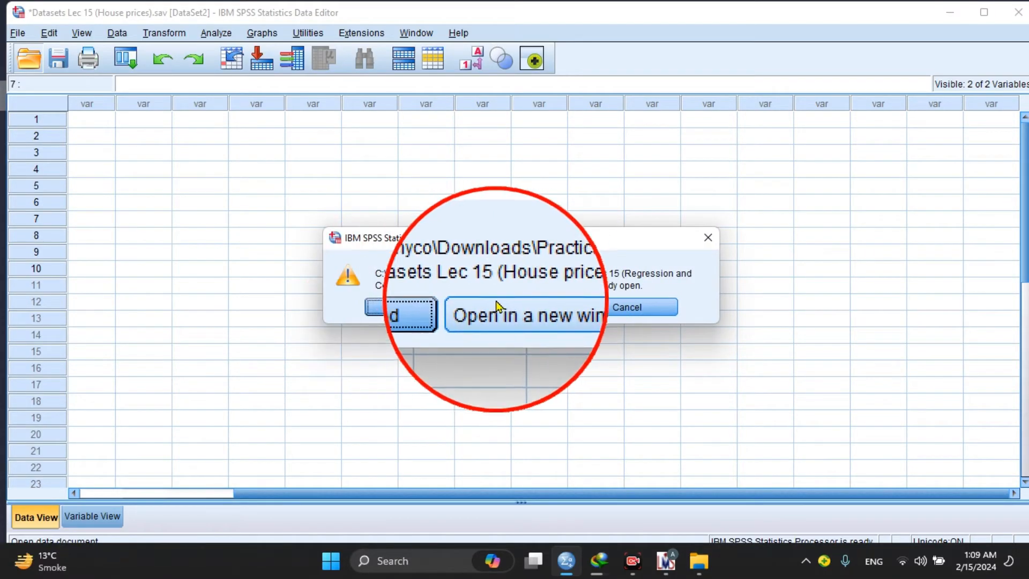
{"action": "left_click", "coordinate": [497, 304]}
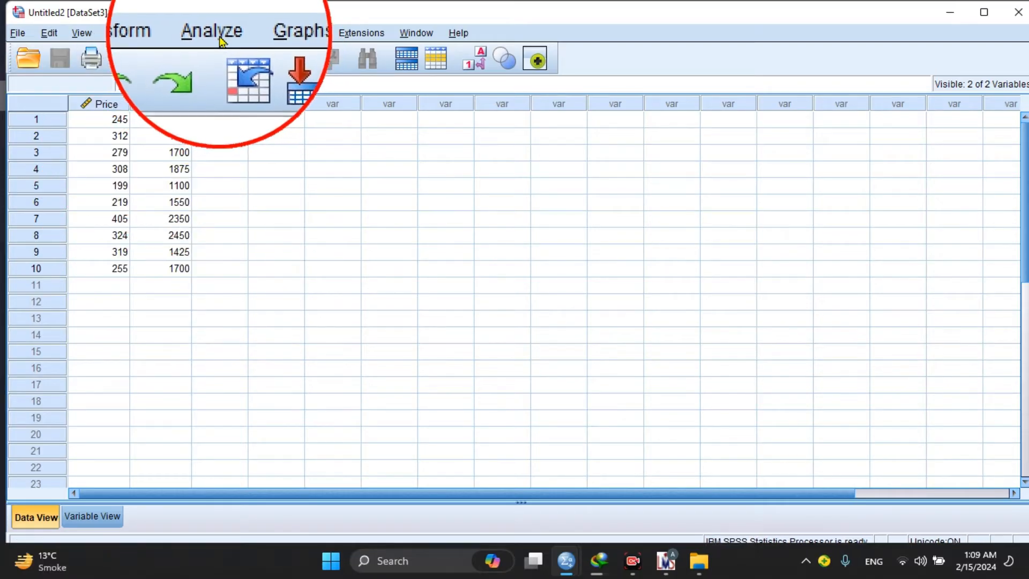
Set up a bivariate correlation with Price and Area as the variables.
{"action": "left_click", "coordinate": [217, 34]}
{"action": "mouse_move", "coordinate": [251, 192]}
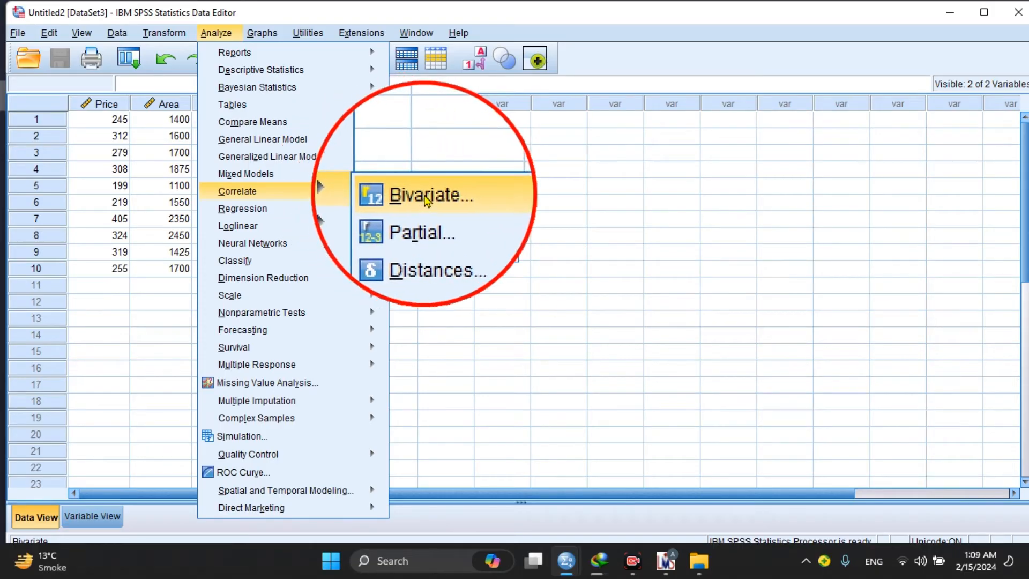
{"action": "left_click", "coordinate": [427, 201]}
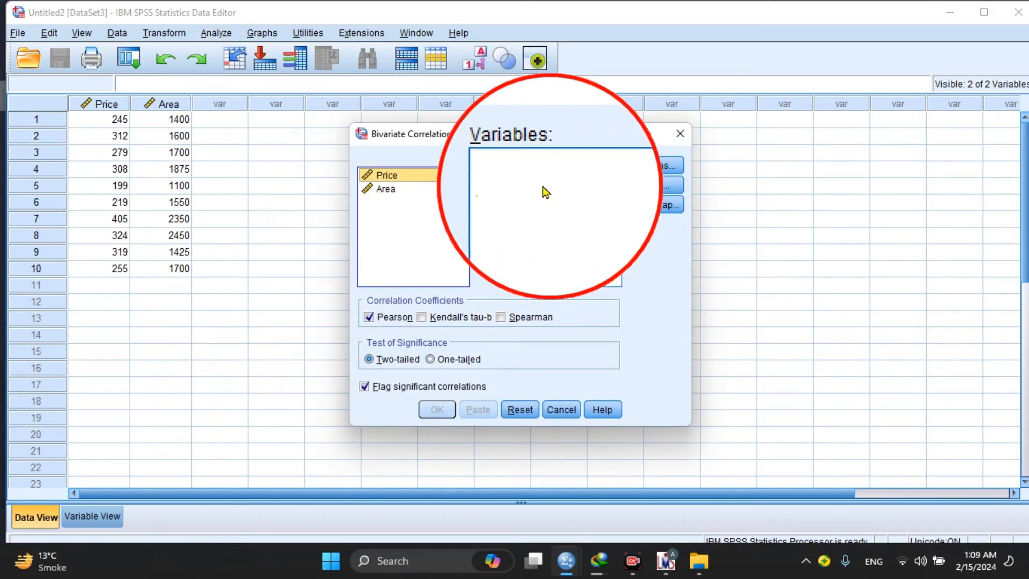
{"action": "left_click", "coordinate": [489, 226]}
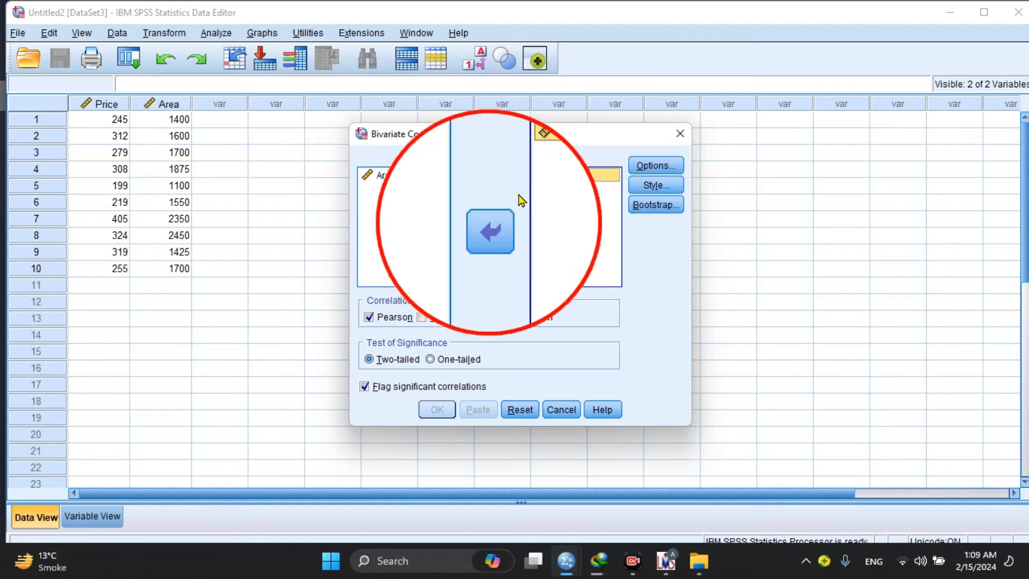
{"action": "left_click", "coordinate": [407, 175]}
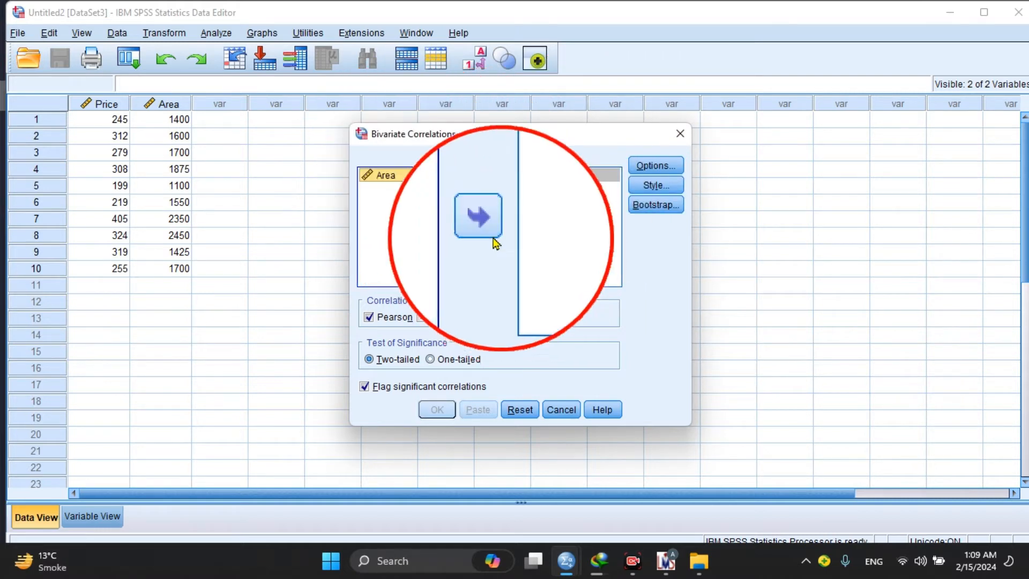
{"action": "left_click", "coordinate": [490, 228]}
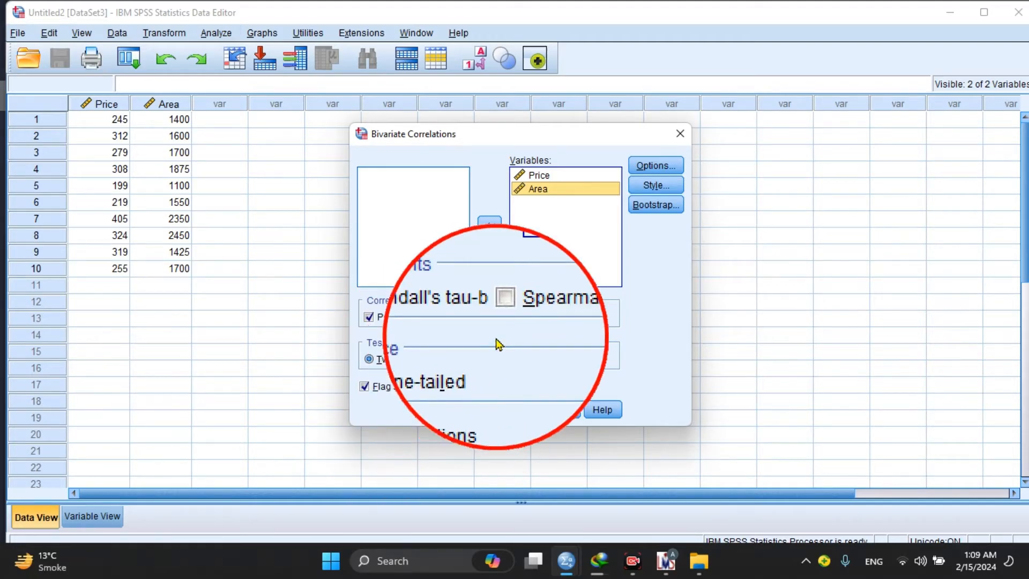
Accept the default correlation options and run the two-tailed Pearson correlation of Price and Area.
{"action": "left_click", "coordinate": [647, 169]}
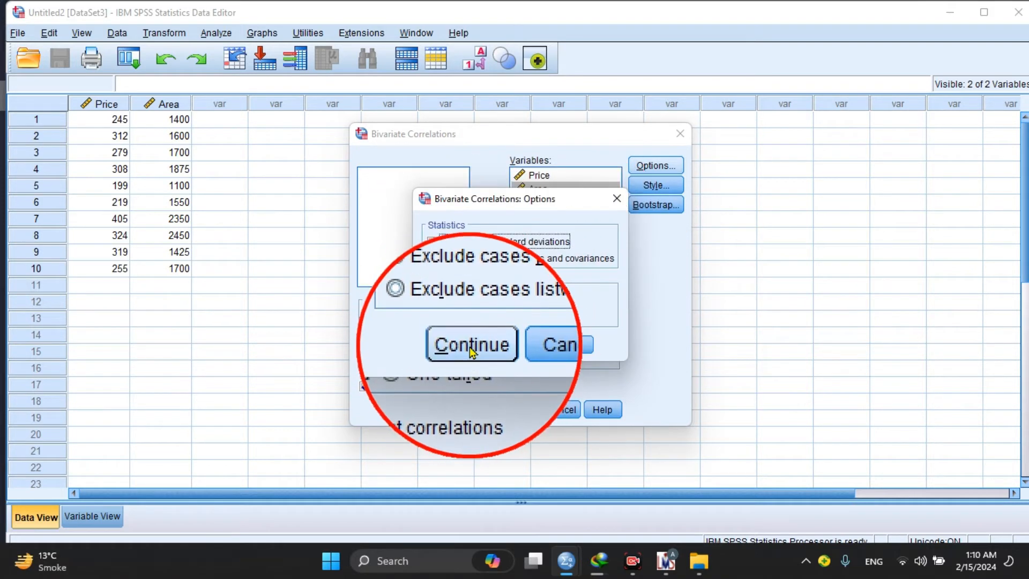
{"action": "left_click", "coordinate": [472, 352]}
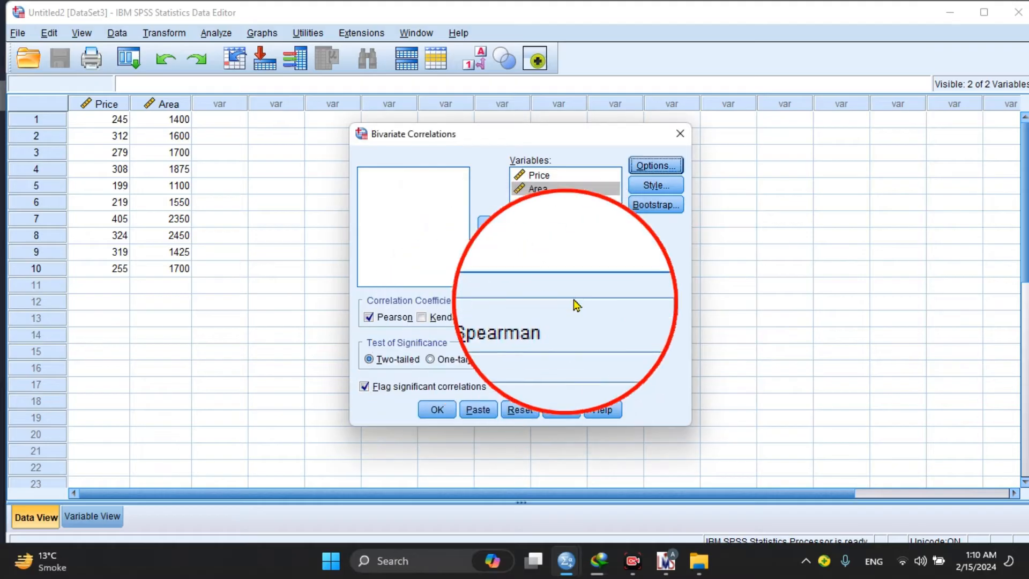
{"action": "left_click", "coordinate": [438, 410]}
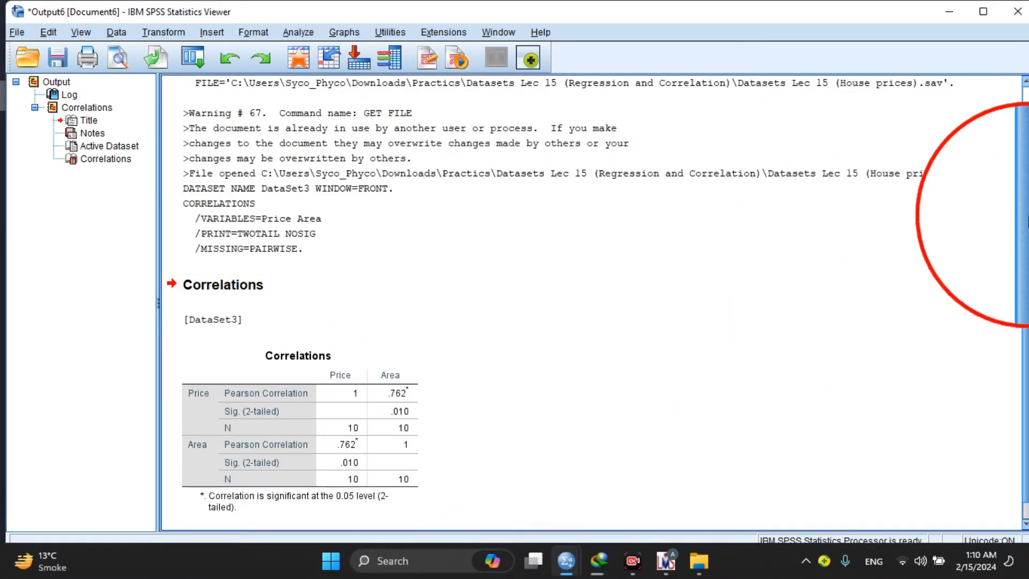
Copy the Correlations table using Copy As and close the output window.
{"action": "left_click_drag", "start_coordinate": [1027, 216], "coordinate": [1028, 298]}
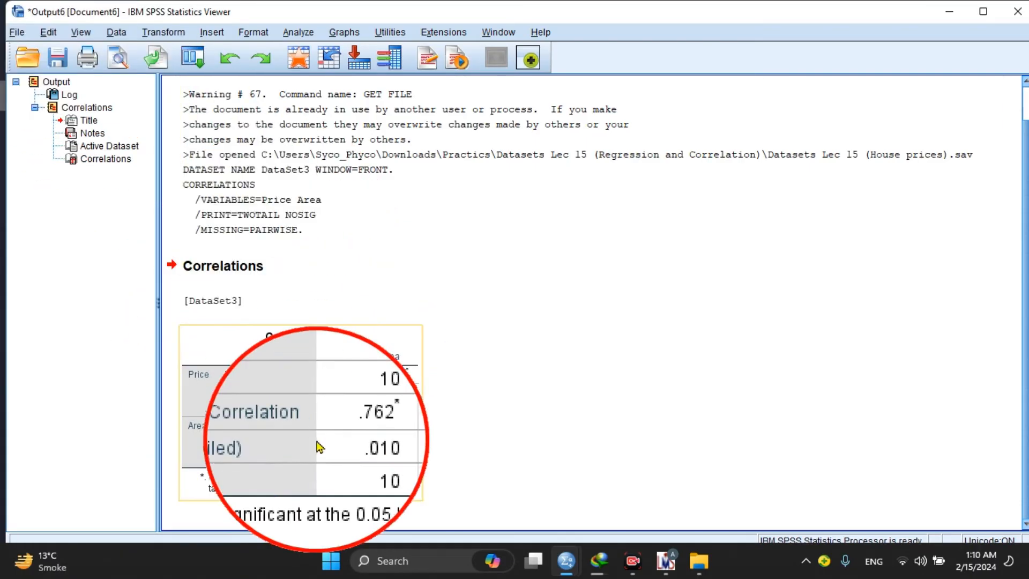
{"action": "right_click", "coordinate": [317, 411]}
{"action": "mouse_move", "coordinate": [368, 456]}
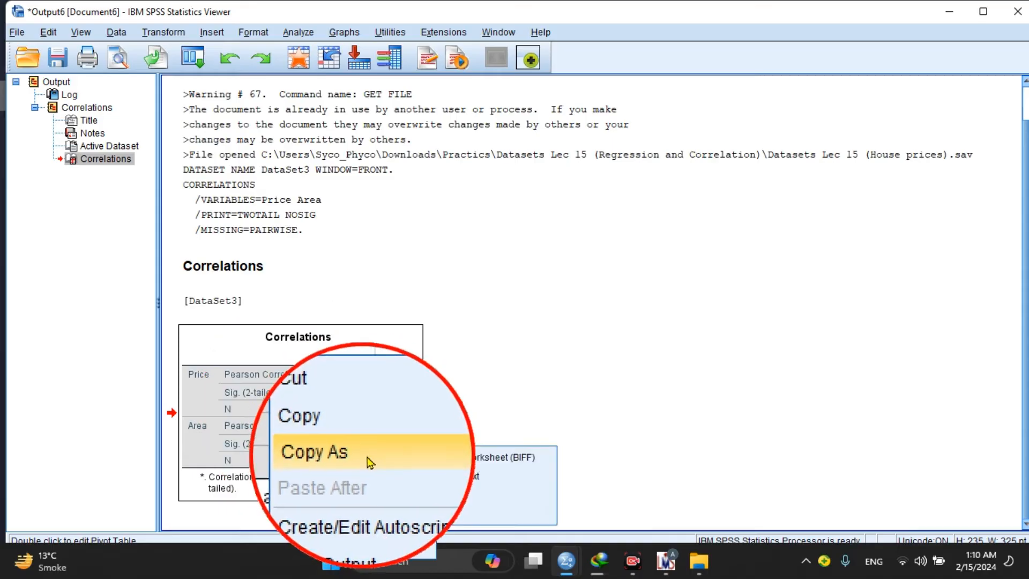
{"action": "left_click", "coordinate": [464, 496]}
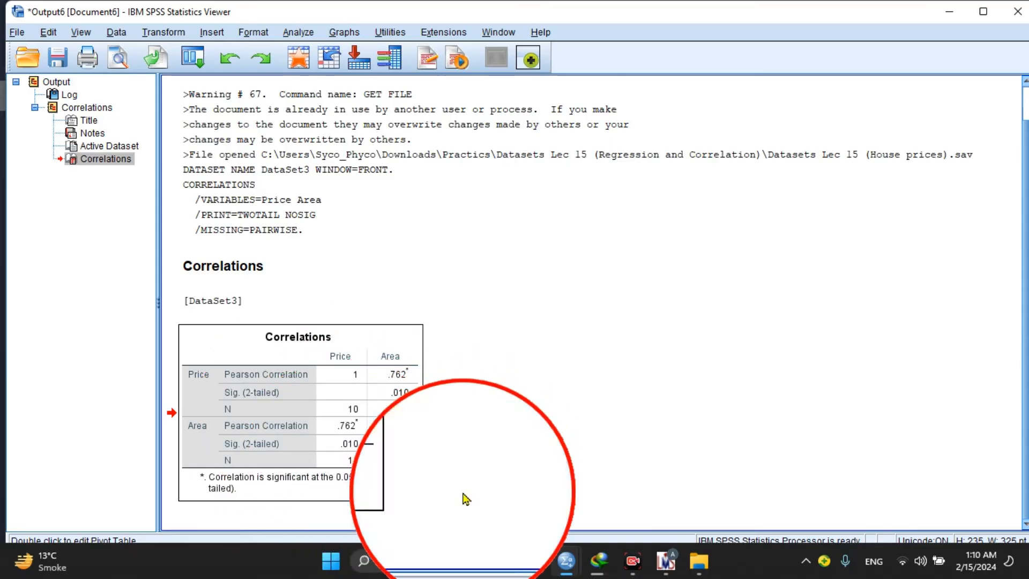
{"action": "left_click", "coordinate": [1023, 8]}
{"action": "left_click", "coordinate": [511, 307]}
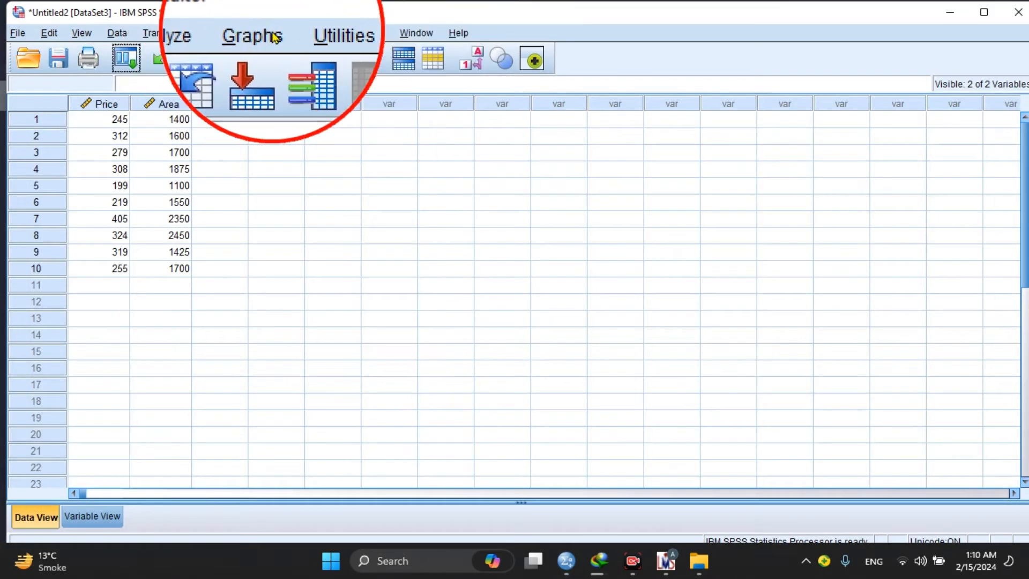
Set up a simple scatterplot with Price on the Y axis and Area on the X axis.
{"action": "left_click", "coordinate": [268, 33]}
{"action": "mouse_move", "coordinate": [300, 133]}
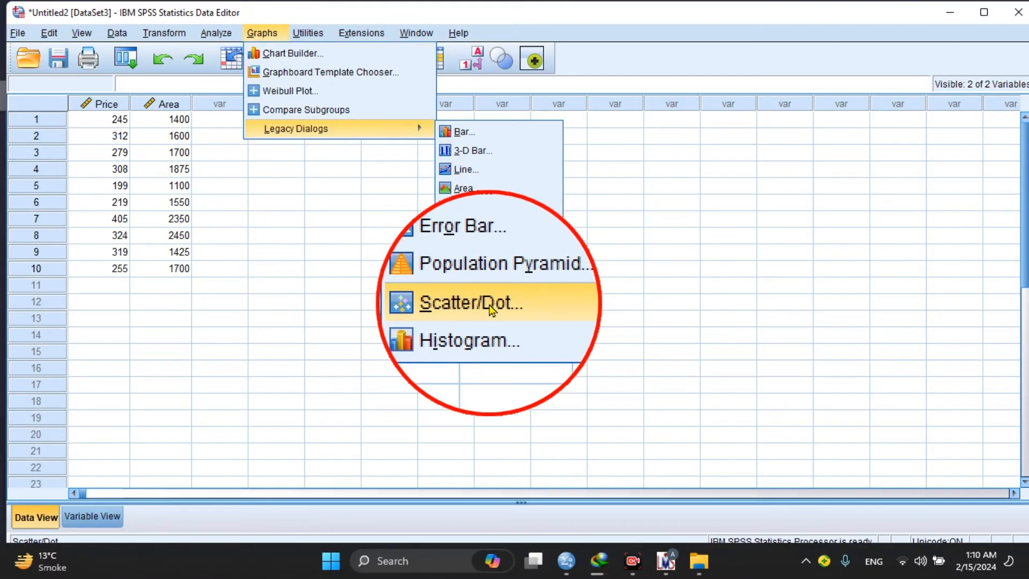
{"action": "left_click", "coordinate": [491, 310]}
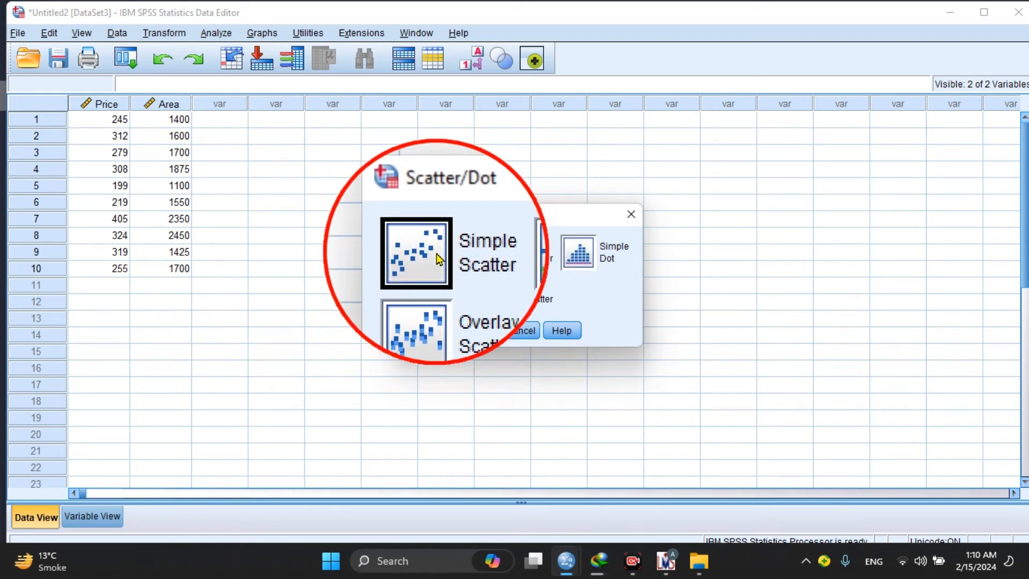
{"action": "left_click", "coordinate": [478, 330]}
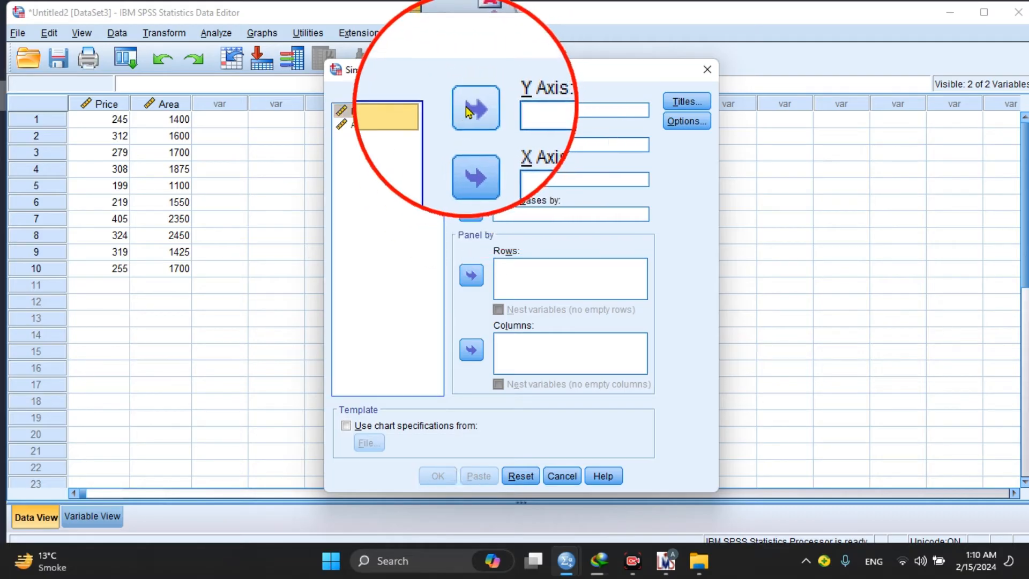
{"action": "left_click", "coordinate": [369, 111]}
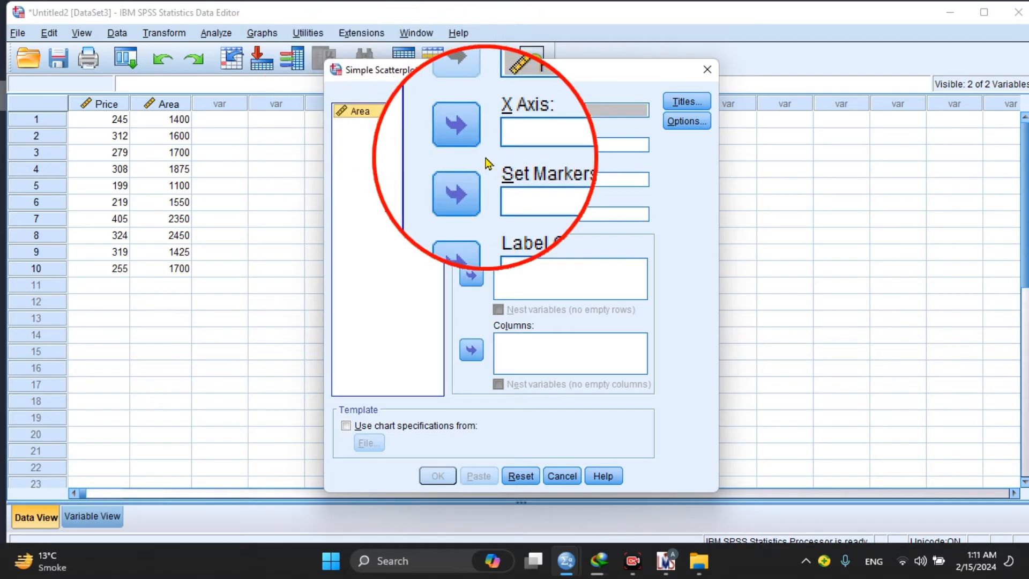
{"action": "left_click", "coordinate": [469, 145]}
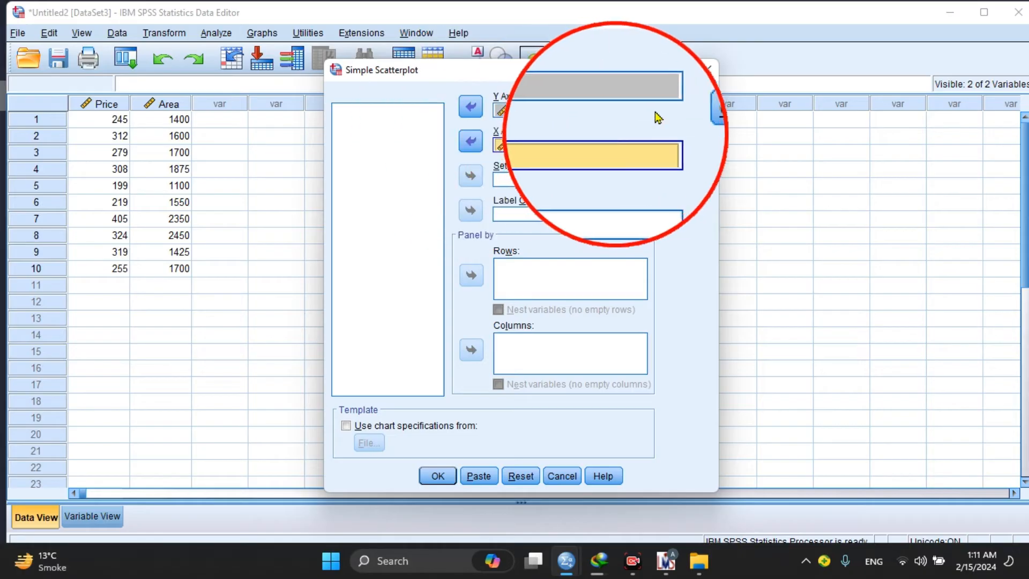
Keep the default titles and missing-value options and generate the scatterplot of Price against Area.
{"action": "left_click", "coordinate": [687, 101]}
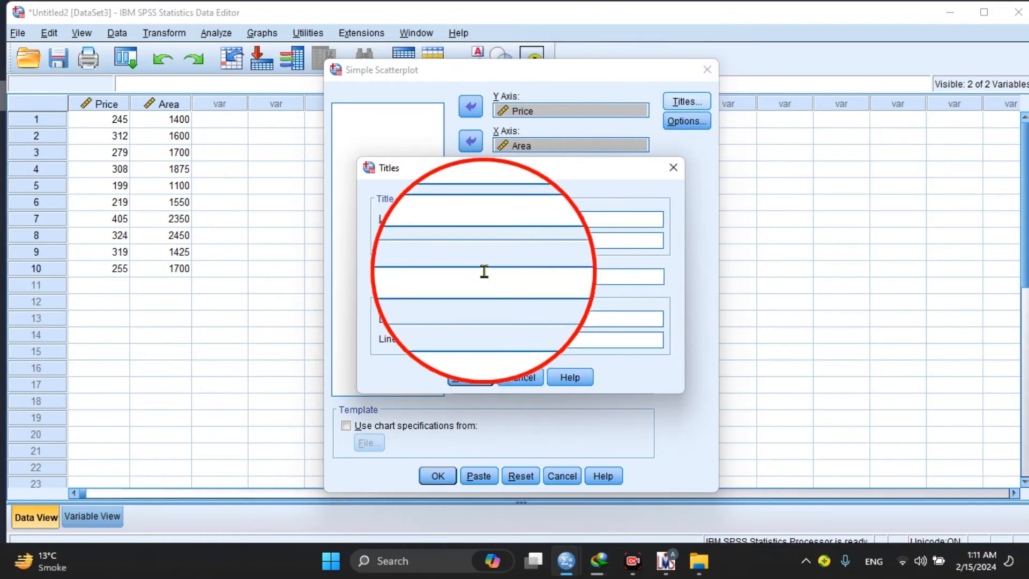
{"action": "left_click", "coordinate": [510, 382]}
{"action": "left_click", "coordinate": [687, 121]}
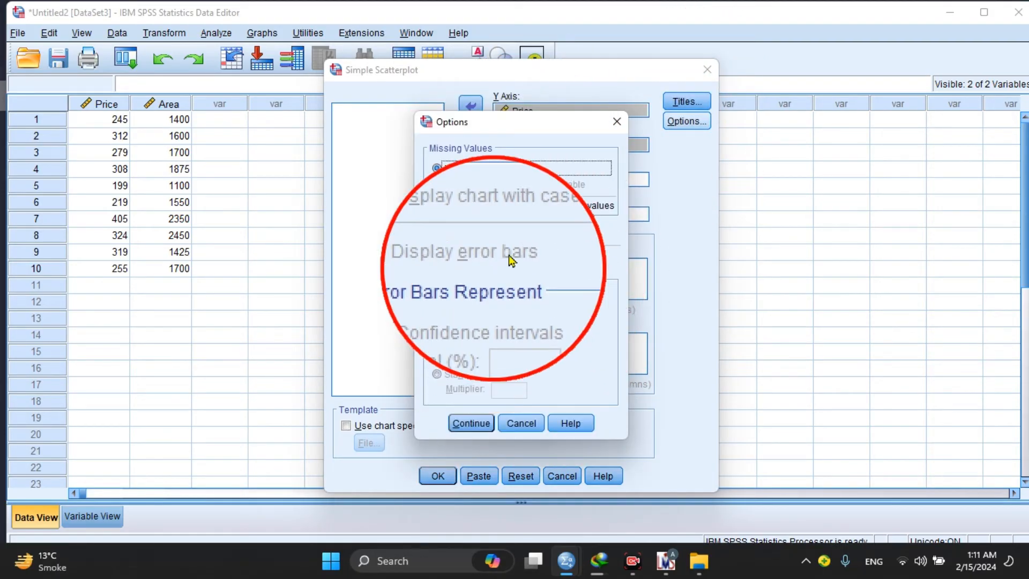
{"action": "left_click", "coordinate": [521, 423]}
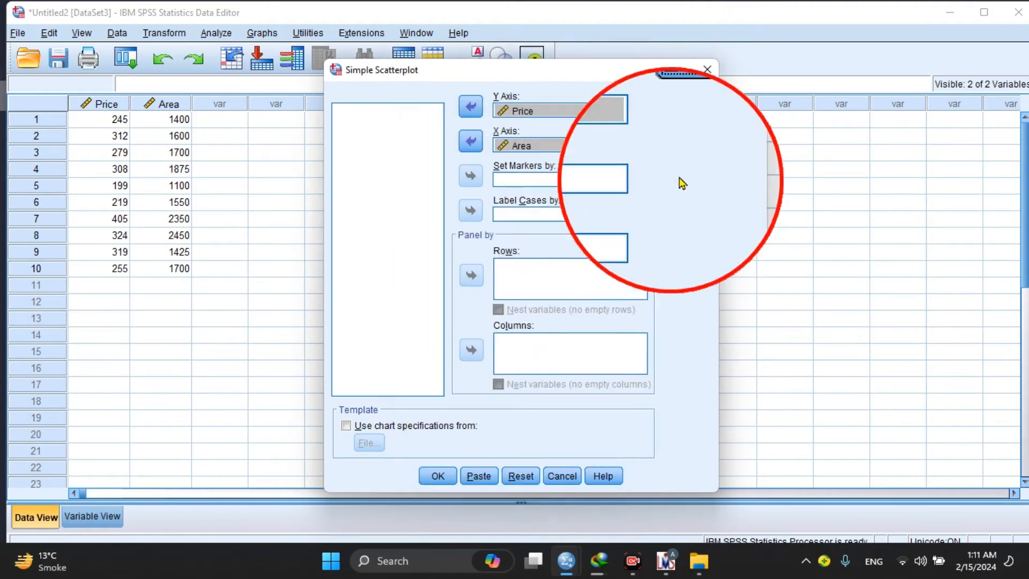
{"action": "left_click", "coordinate": [448, 477]}
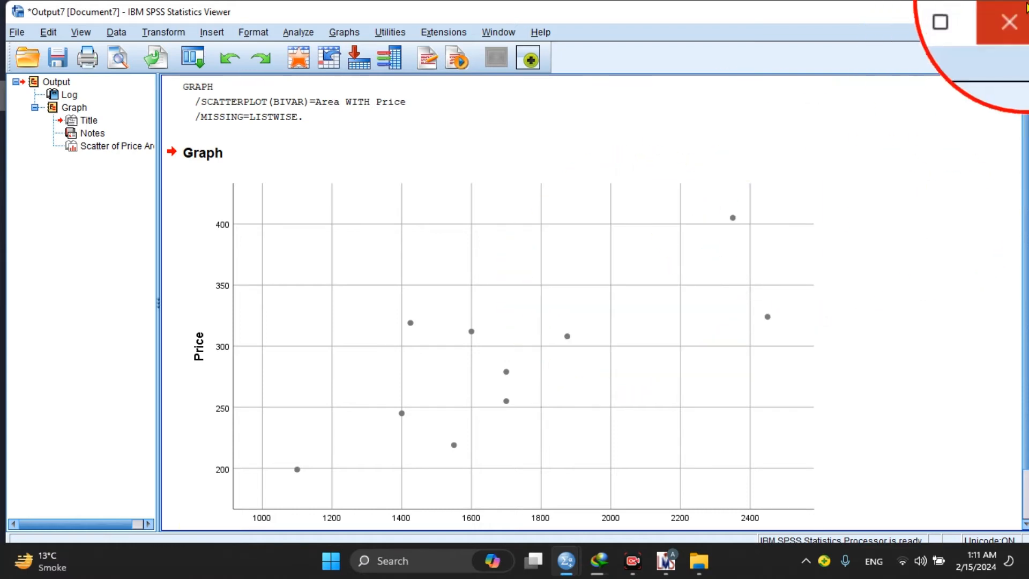
Close the scatterplot output without saving it and open the dataset Datasets Lec 15 (Cars).sav.
{"action": "left_click", "coordinate": [1021, 15]}
{"action": "left_click", "coordinate": [528, 304]}
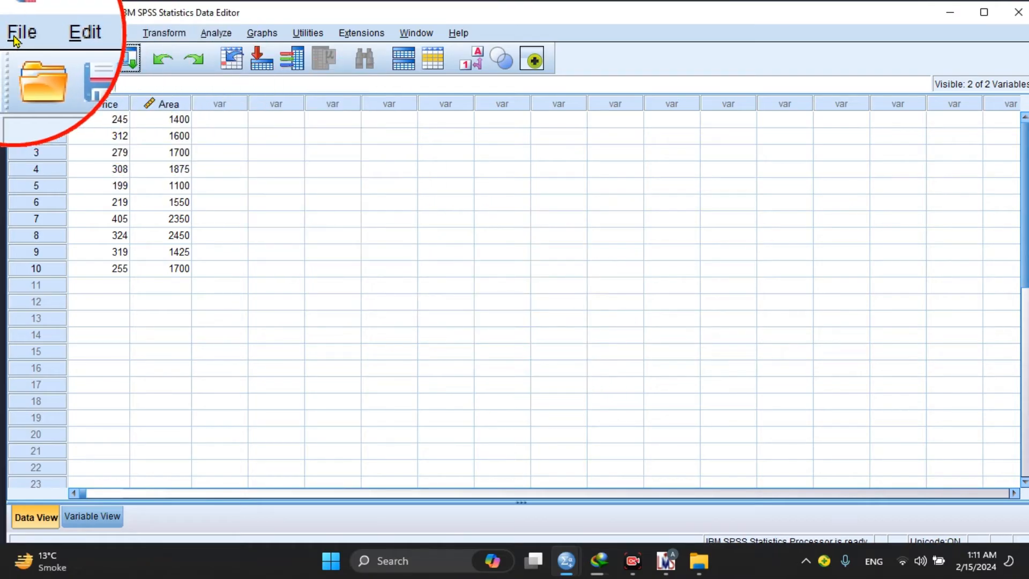
{"action": "left_click", "coordinate": [27, 63]}
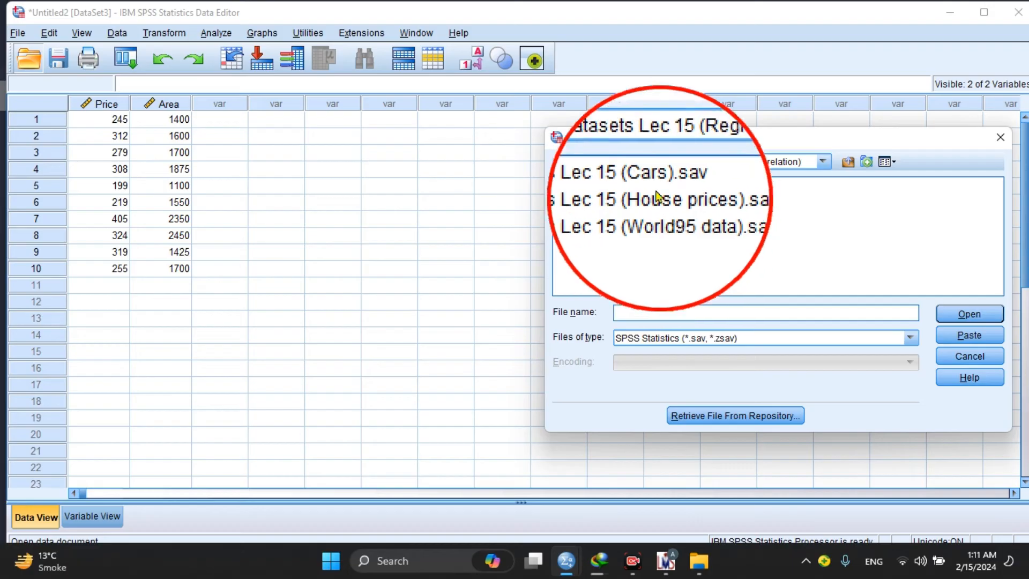
{"action": "left_click", "coordinate": [970, 313]}
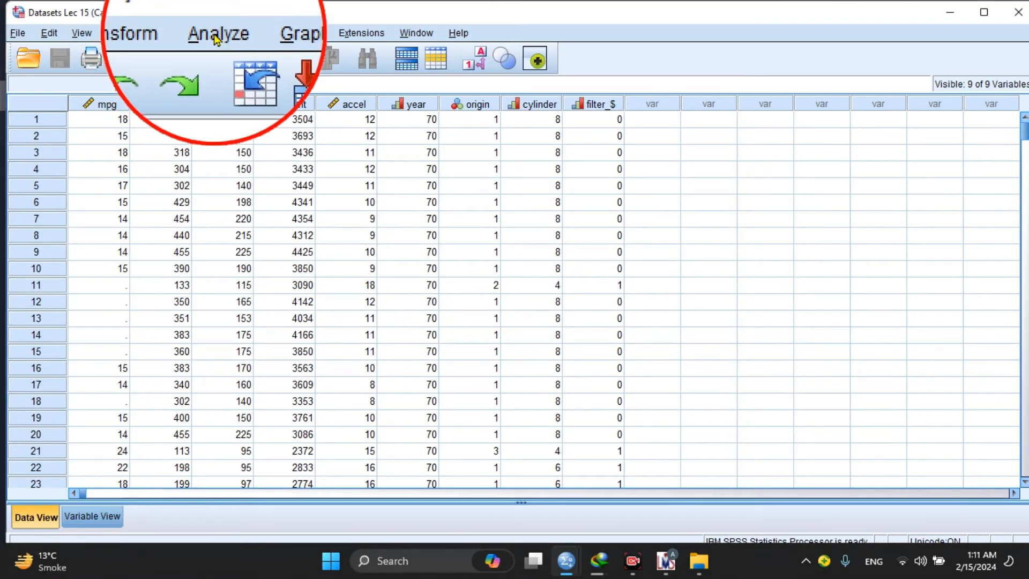
{"action": "left_click", "coordinate": [215, 36]}
{"action": "mouse_move", "coordinate": [272, 261]}
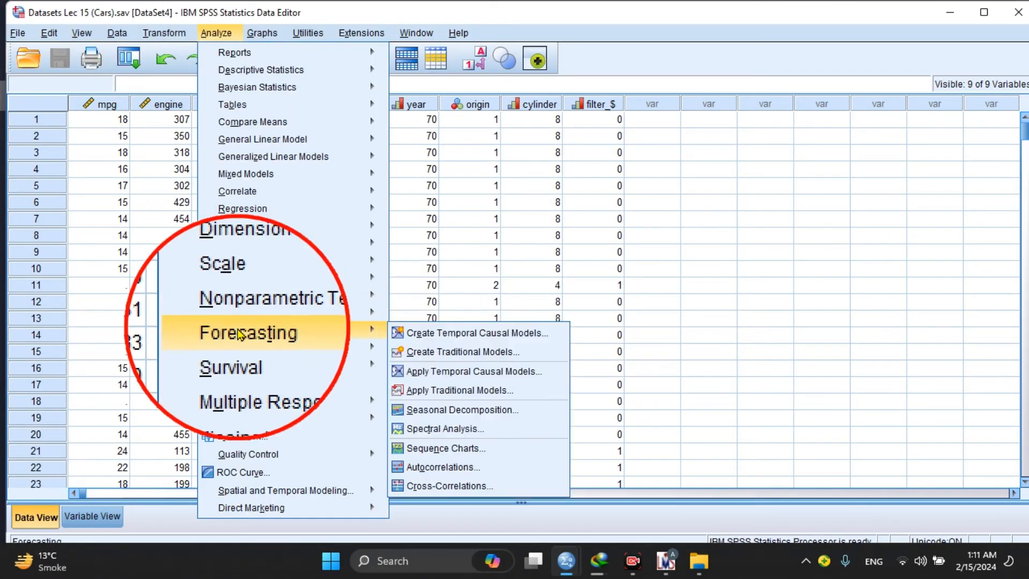
{"action": "mouse_move", "coordinate": [299, 213]}
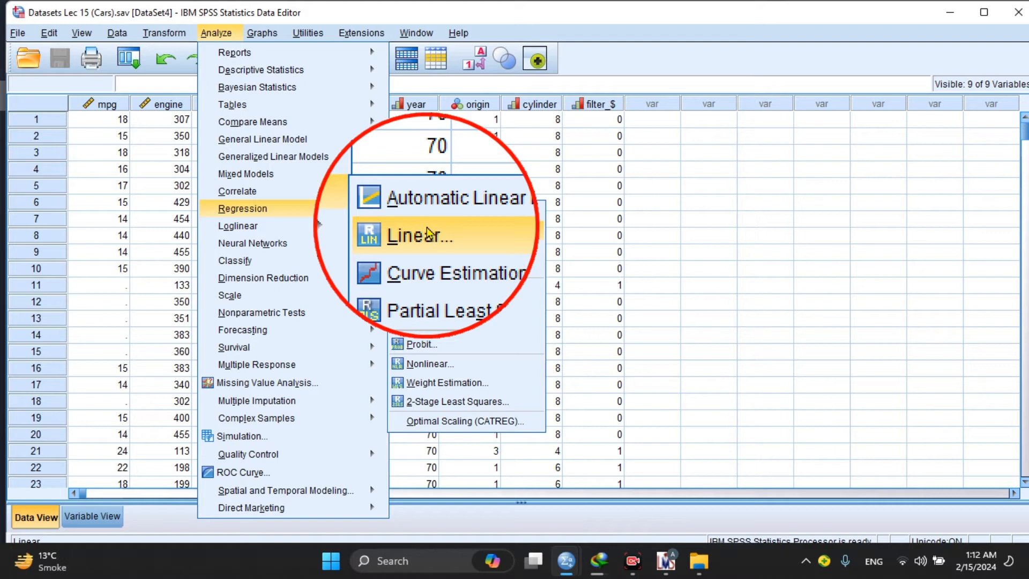
{"action": "mouse_move", "coordinate": [295, 193]}
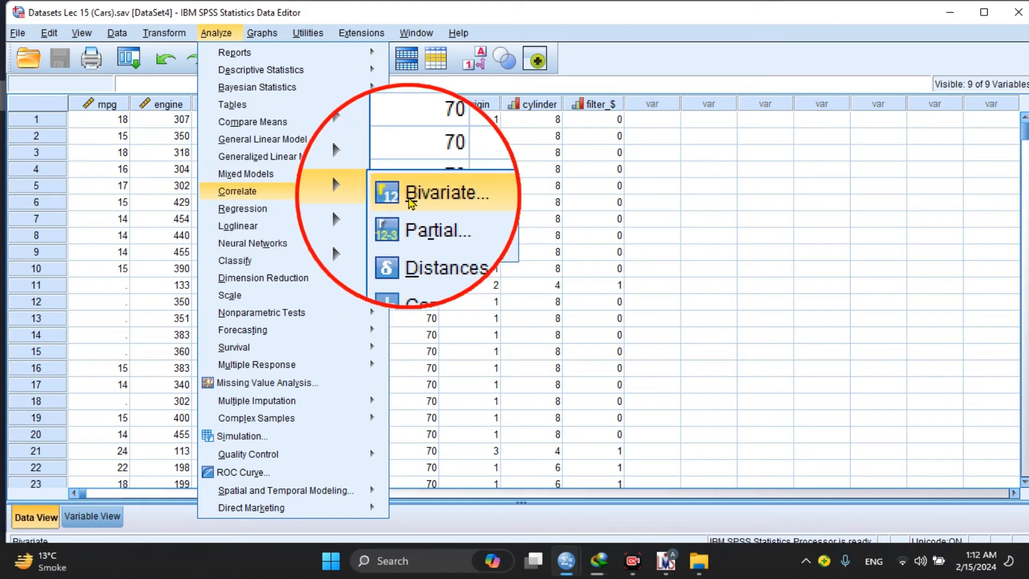
{"action": "left_click", "coordinate": [427, 199]}
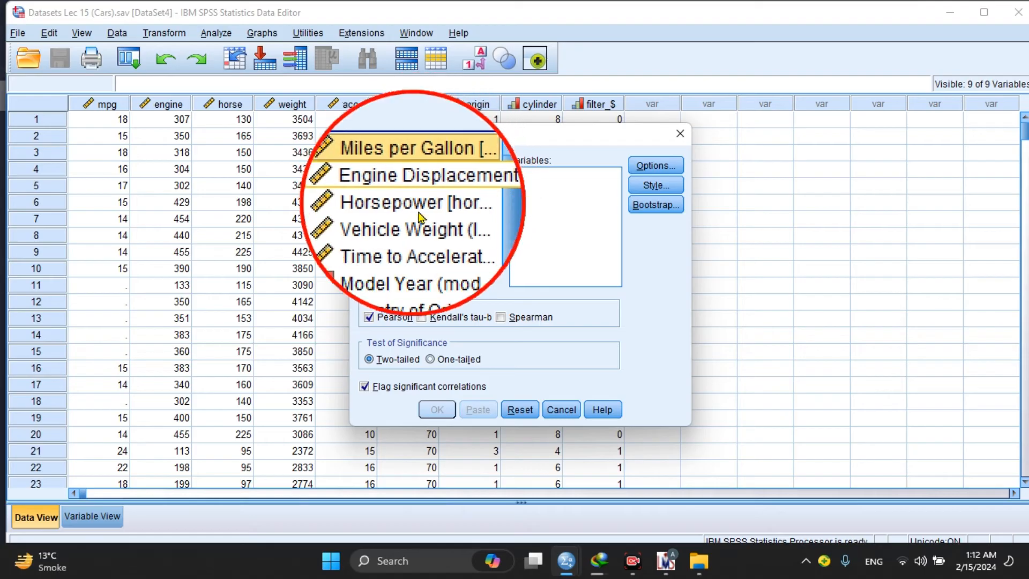
{"action": "left_click", "coordinate": [494, 223]}
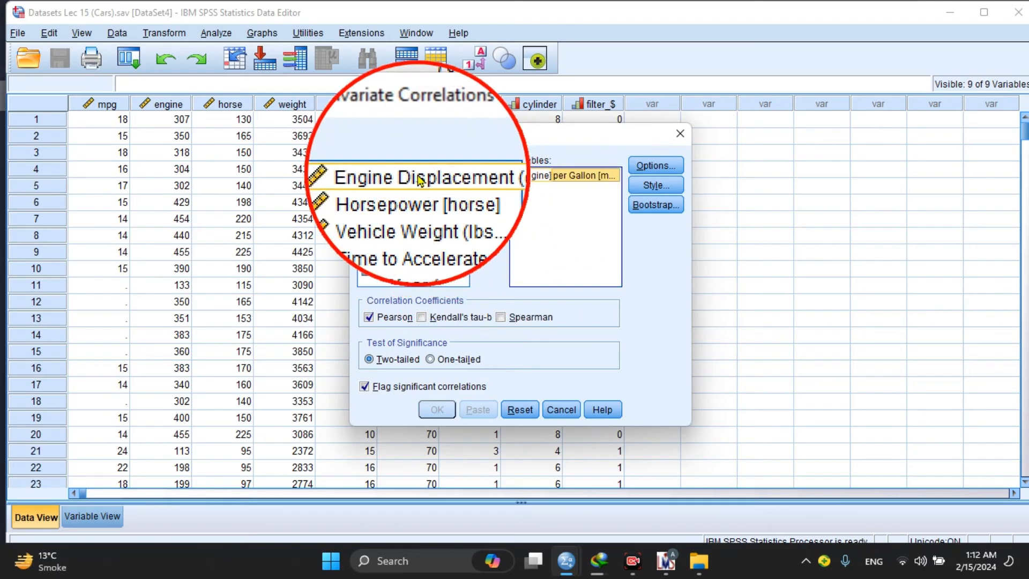
{"action": "left_click", "coordinate": [421, 181]}
{"action": "left_click", "coordinate": [494, 223]}
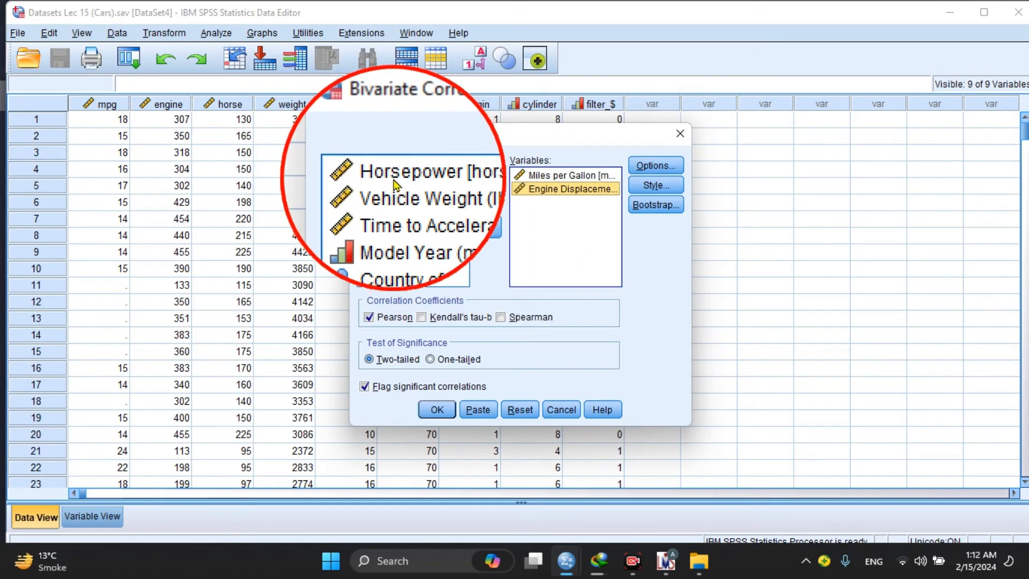
{"action": "left_click", "coordinate": [394, 177]}
{"action": "left_click", "coordinate": [492, 226]}
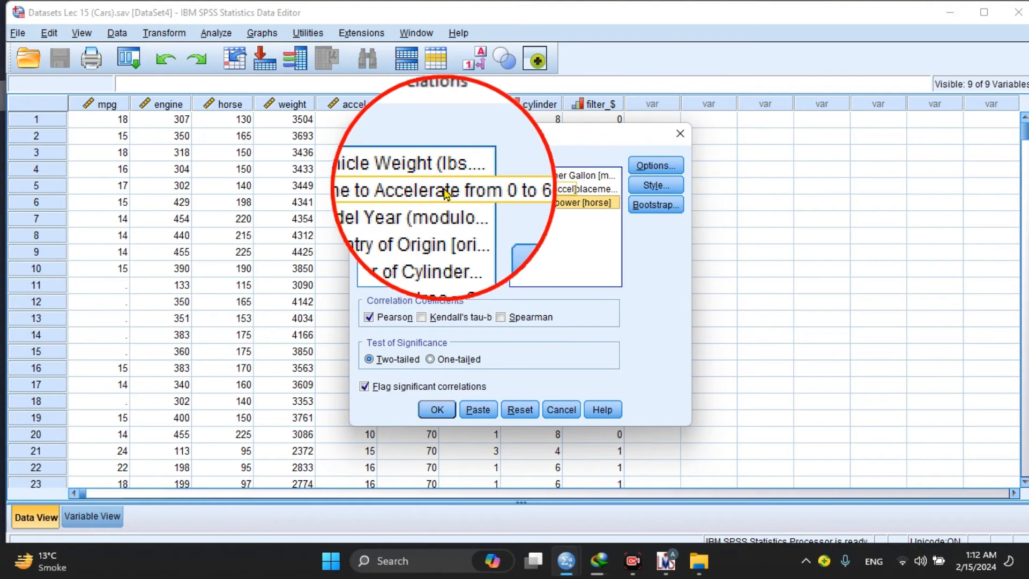
{"action": "left_click", "coordinate": [408, 175]}
{"action": "left_click", "coordinate": [490, 227]}
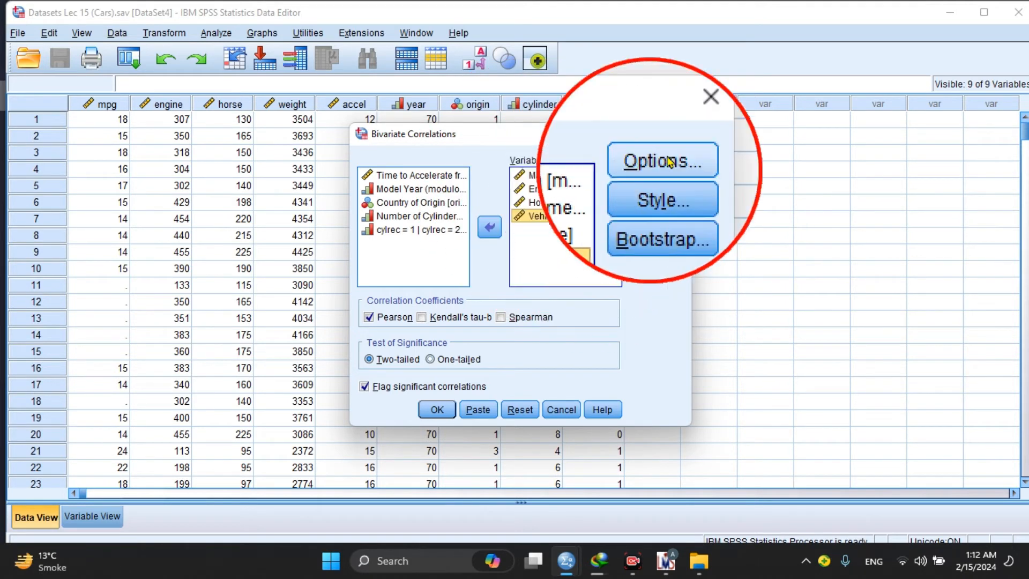
{"action": "left_click", "coordinate": [680, 134]}
Set up a linear regression with Miles per Gallon as the dependent and Engine Displacement as the independent variable.
{"action": "left_click", "coordinate": [217, 33]}
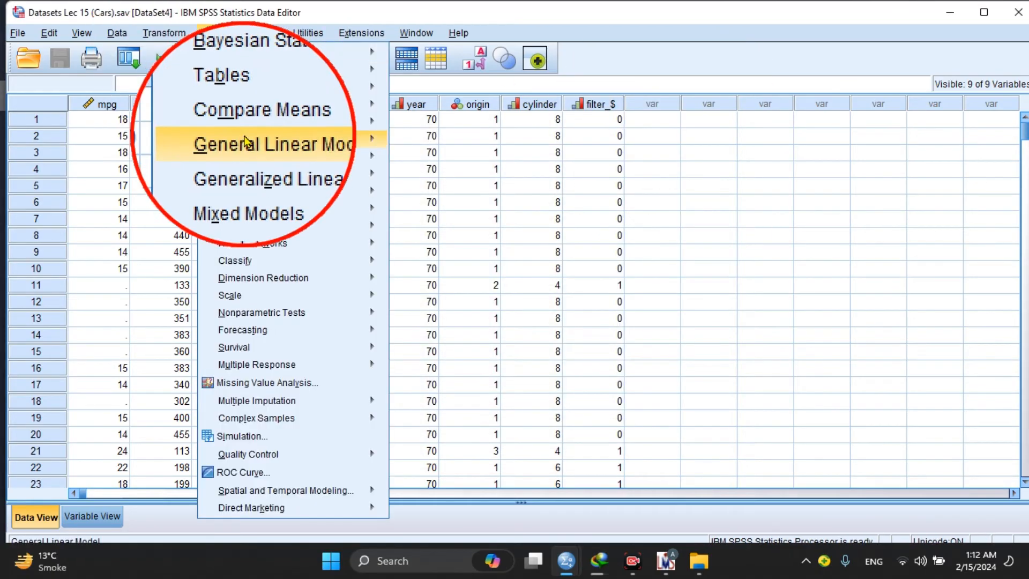
{"action": "mouse_move", "coordinate": [268, 210]}
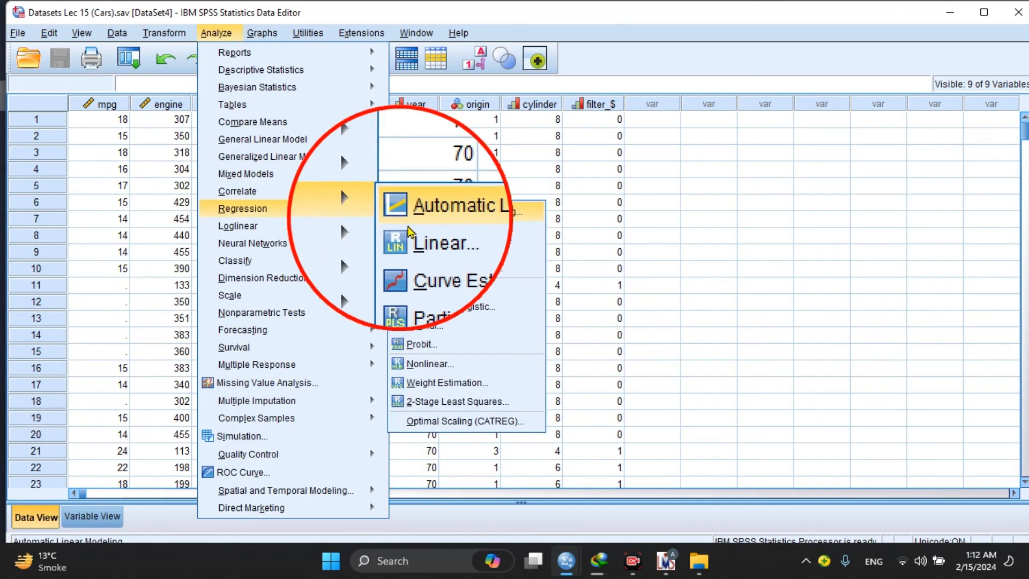
{"action": "left_click", "coordinate": [415, 231]}
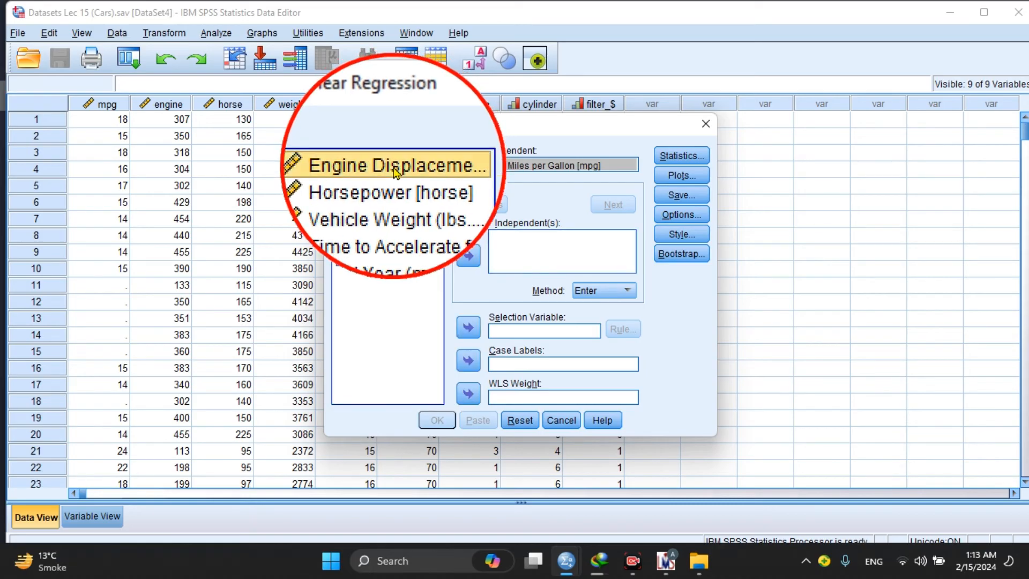
{"action": "left_click", "coordinate": [468, 255]}
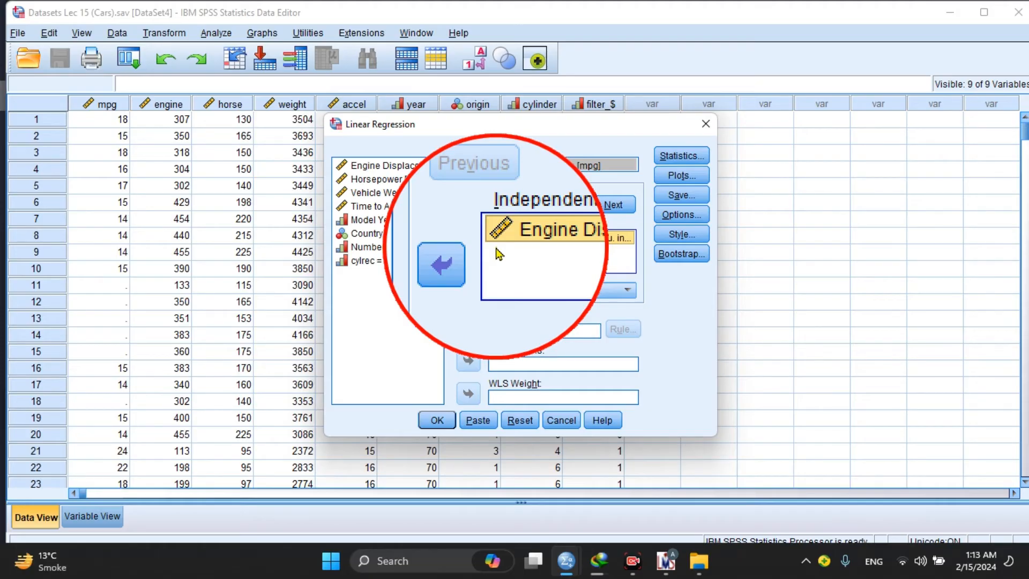
Run the linear regression with the default statistics and review its output tables down to the Coefficients.
{"action": "left_click", "coordinate": [678, 156]}
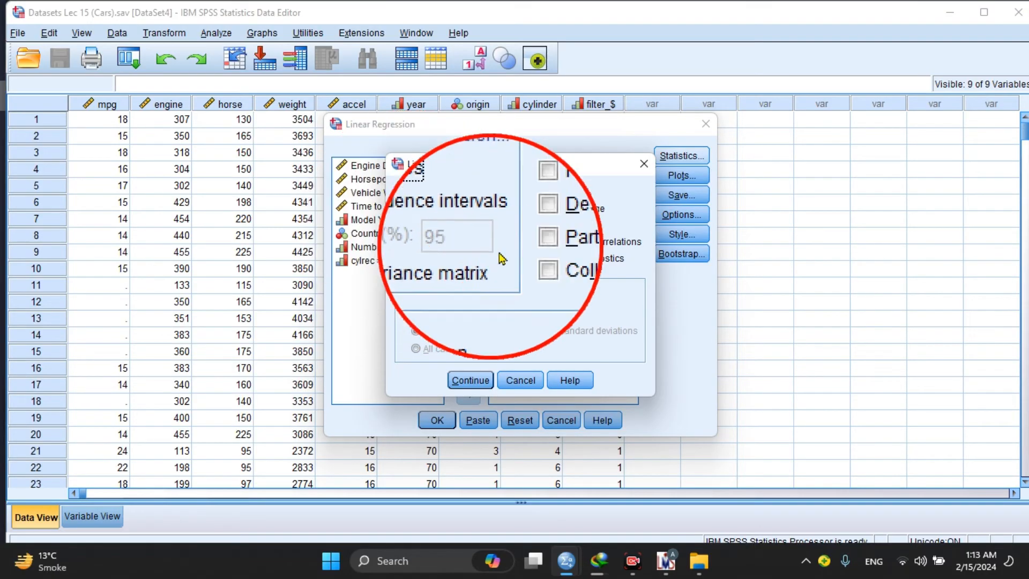
{"action": "left_click", "coordinate": [471, 388]}
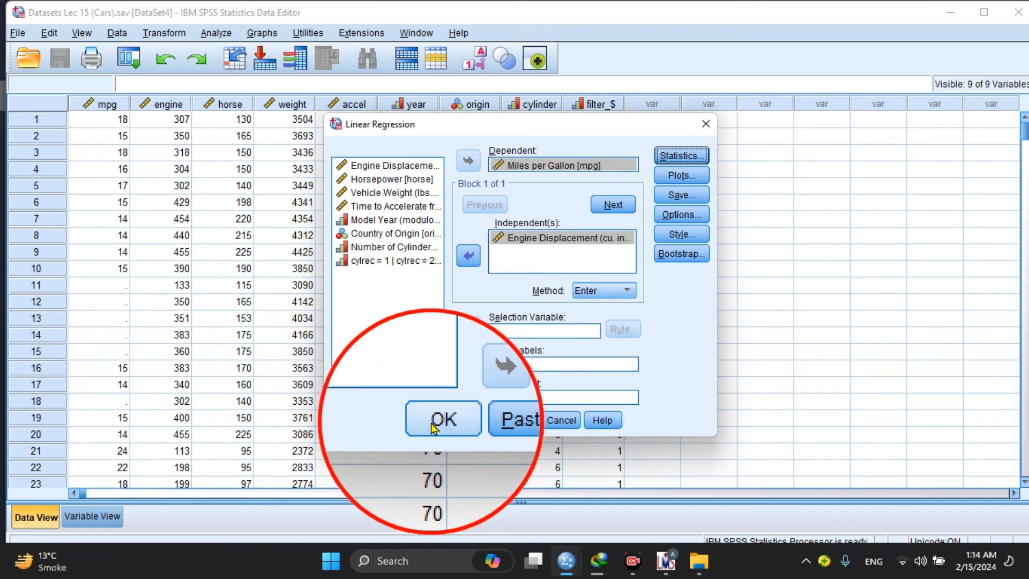
{"action": "left_click", "coordinate": [441, 419]}
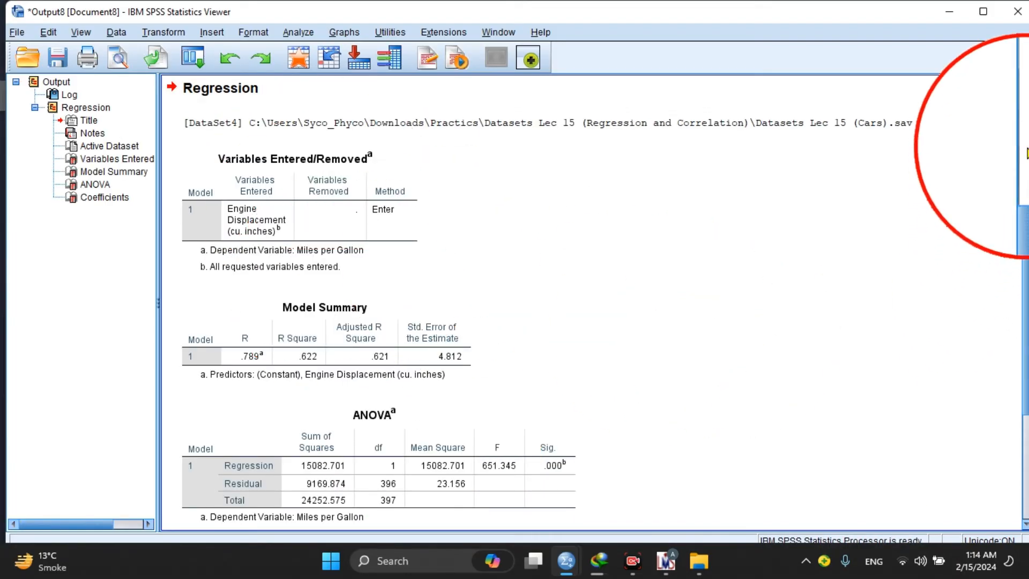
{"action": "left_click", "coordinate": [1025, 157]}
{"action": "left_click_drag", "start_coordinate": [1027, 155], "coordinate": [960, 223]}
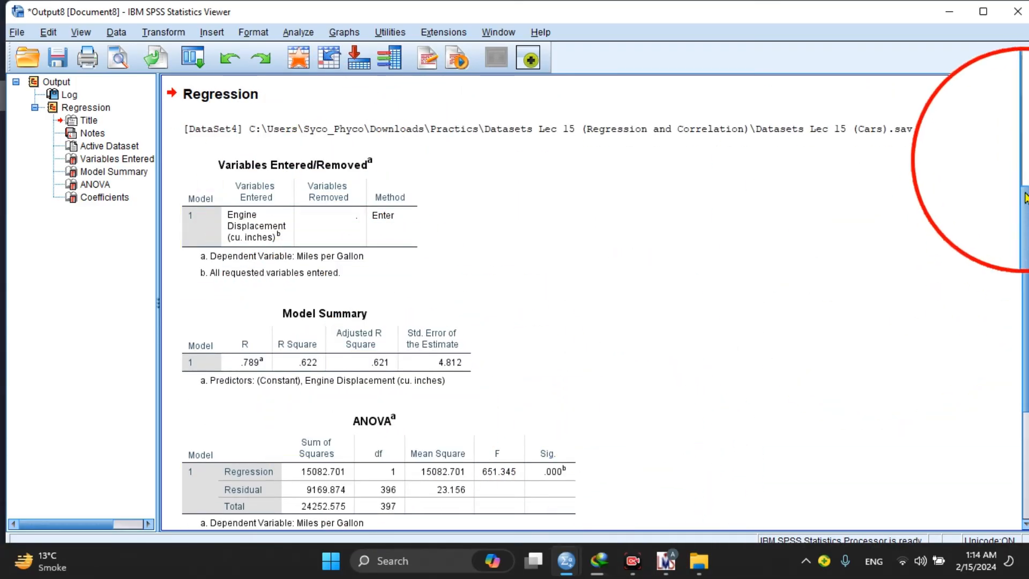
{"action": "left_click_drag", "start_coordinate": [1025, 197], "coordinate": [1026, 322]}
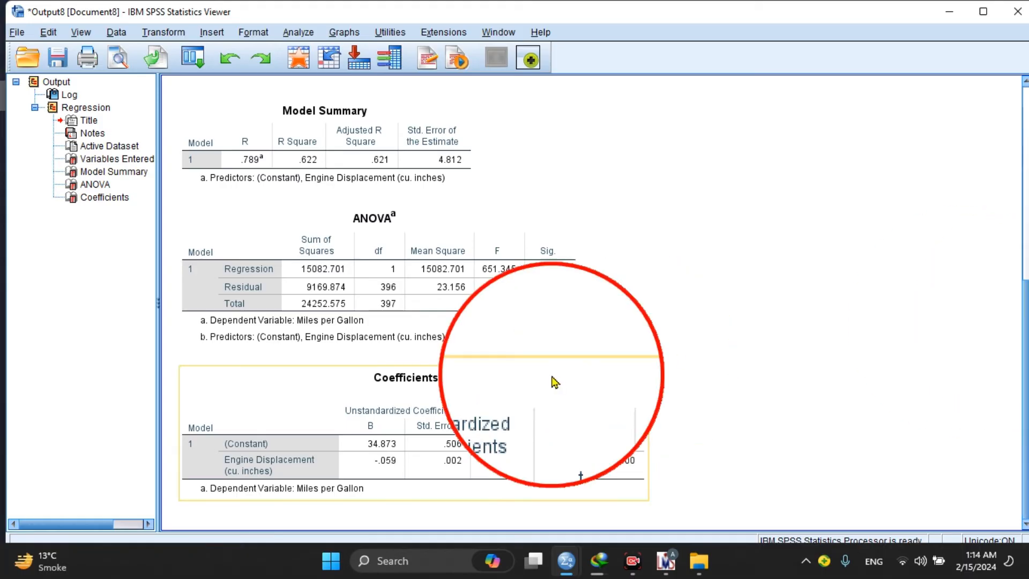
{"action": "left_click_drag", "start_coordinate": [1026, 303], "coordinate": [1025, 155]}
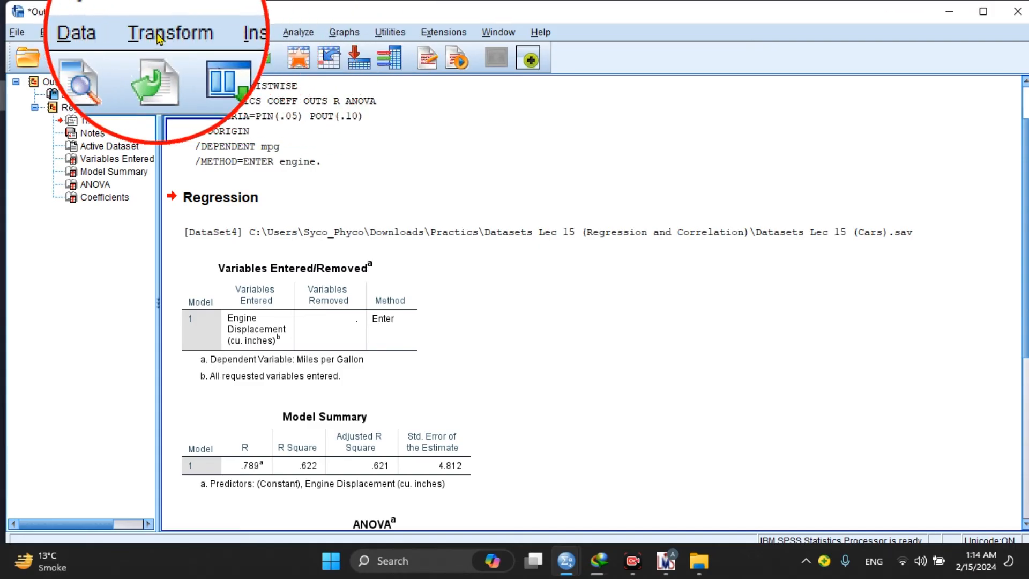
Reopen the linear regression and add Horsepower and Time to Accelerate as further independent variables.
{"action": "left_click", "coordinate": [298, 33]}
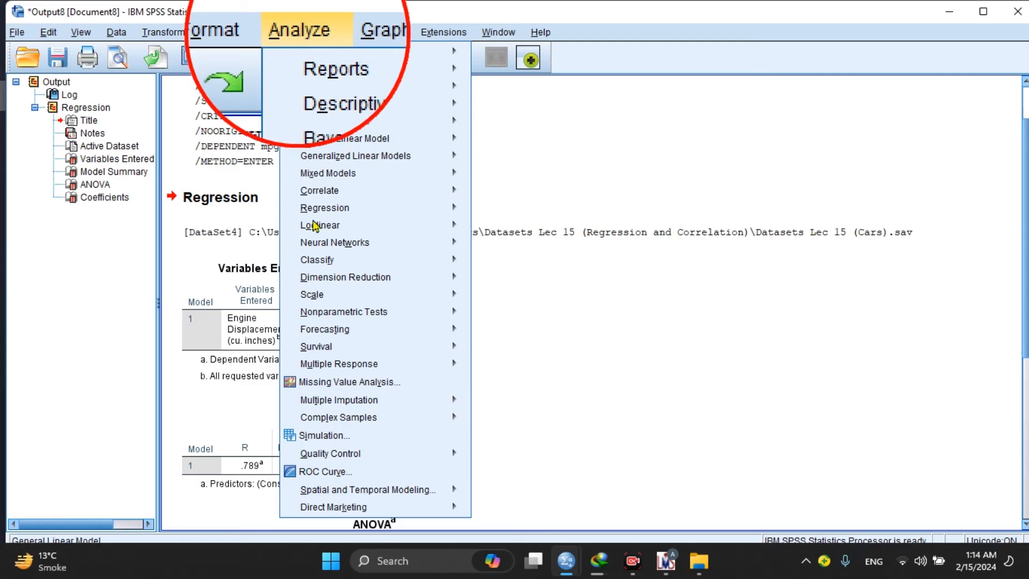
{"action": "mouse_move", "coordinate": [360, 214]}
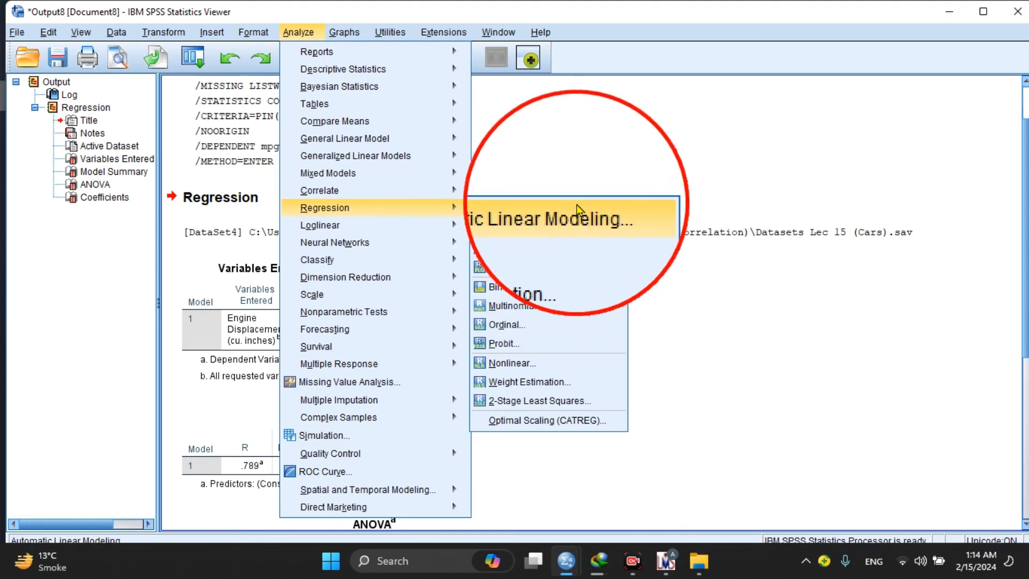
{"action": "left_click", "coordinate": [527, 237]}
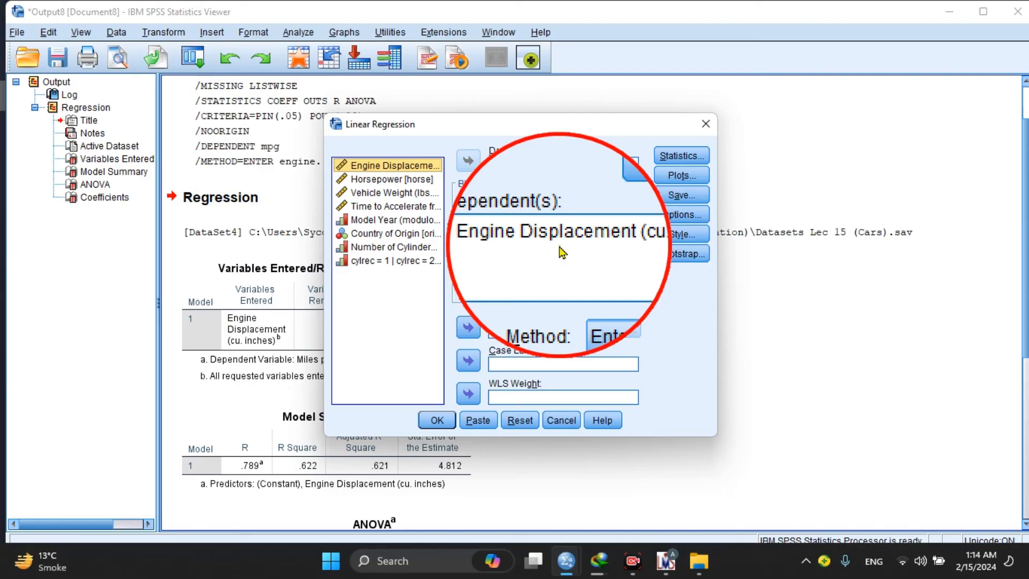
{"action": "left_click", "coordinate": [390, 178]}
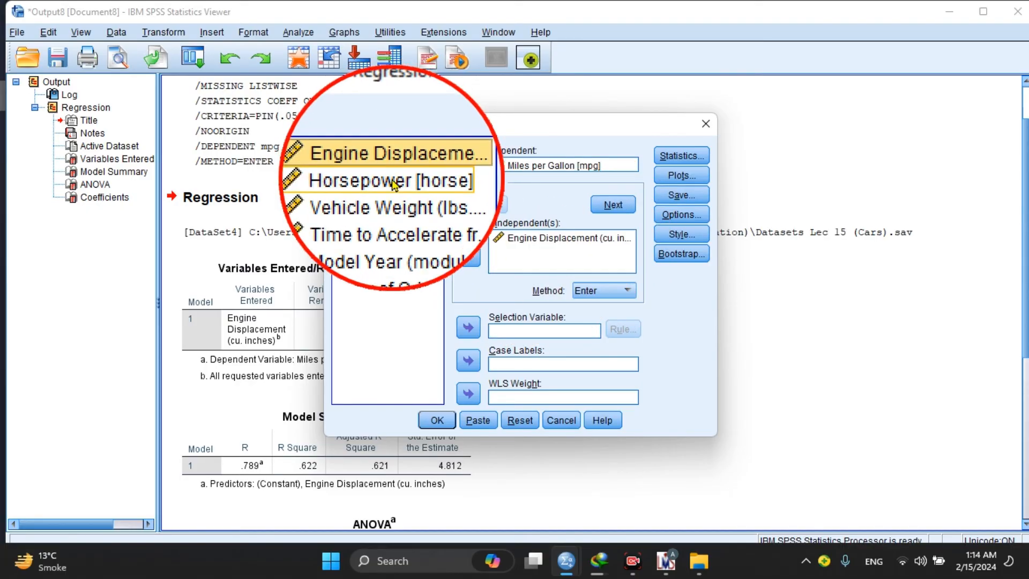
{"action": "left_click", "coordinate": [468, 259]}
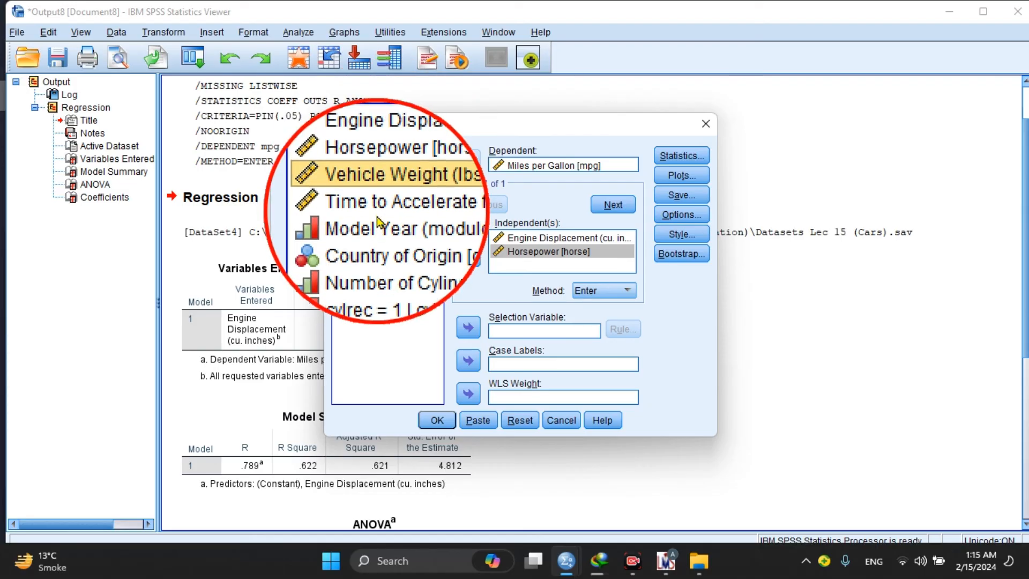
{"action": "left_click", "coordinate": [381, 208]}
{"action": "left_click", "coordinate": [468, 259]}
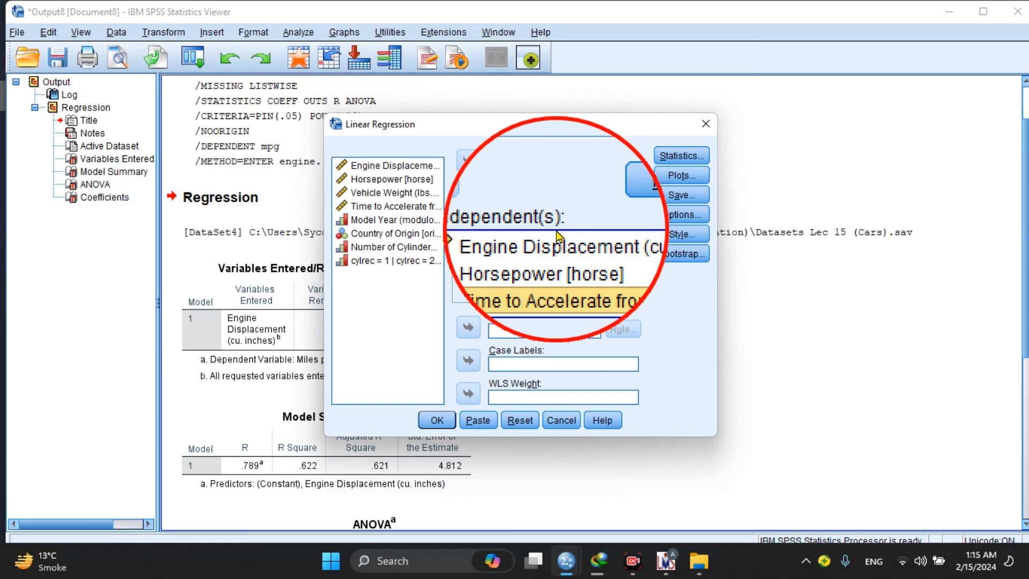
Inspect the regression's statistics settings and the residual variables offered for plots, leaving both without changes.
{"action": "left_click", "coordinate": [677, 161]}
{"action": "left_click", "coordinate": [638, 164]}
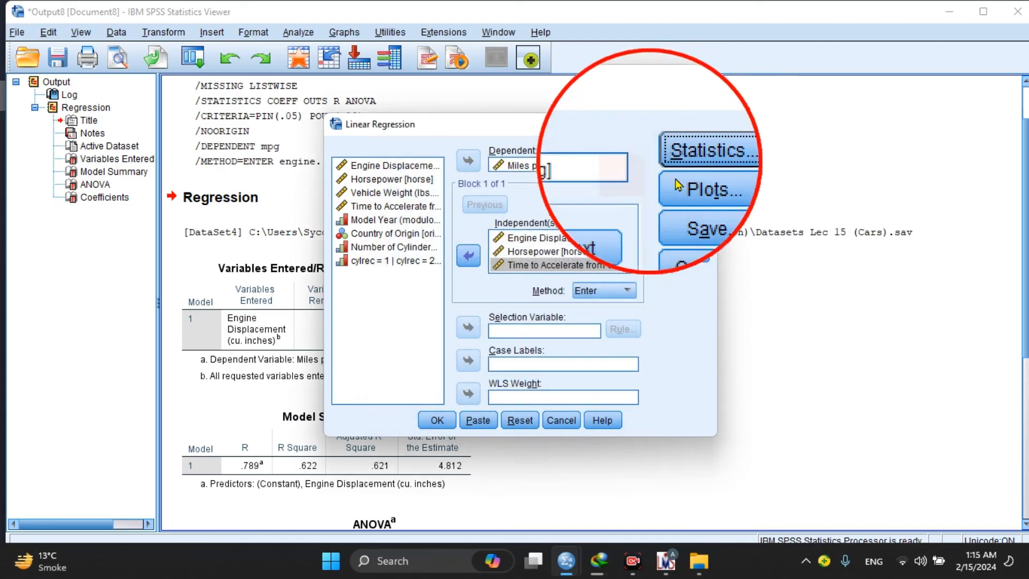
{"action": "left_click", "coordinate": [677, 181]}
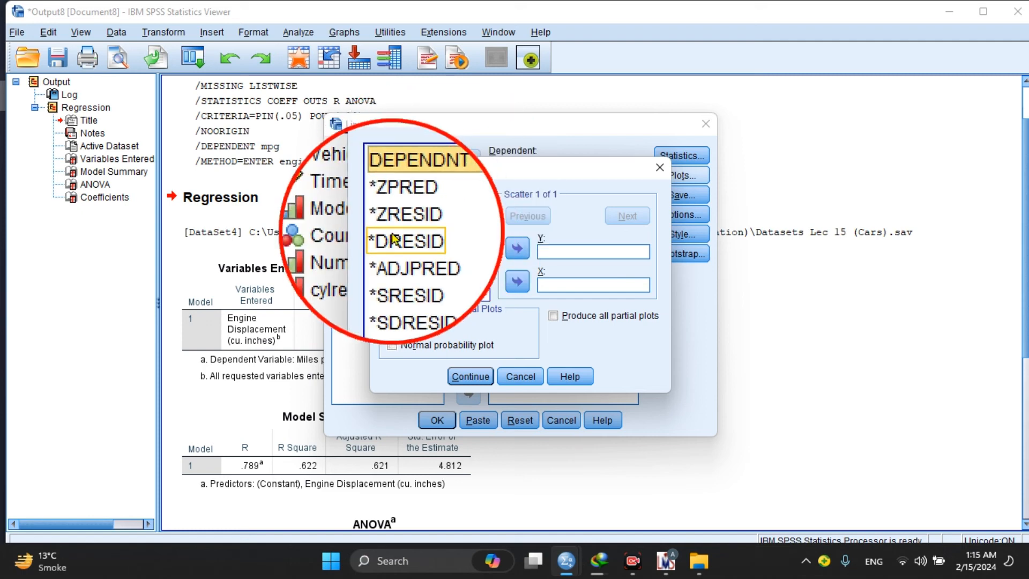
{"action": "left_click", "coordinate": [407, 241]}
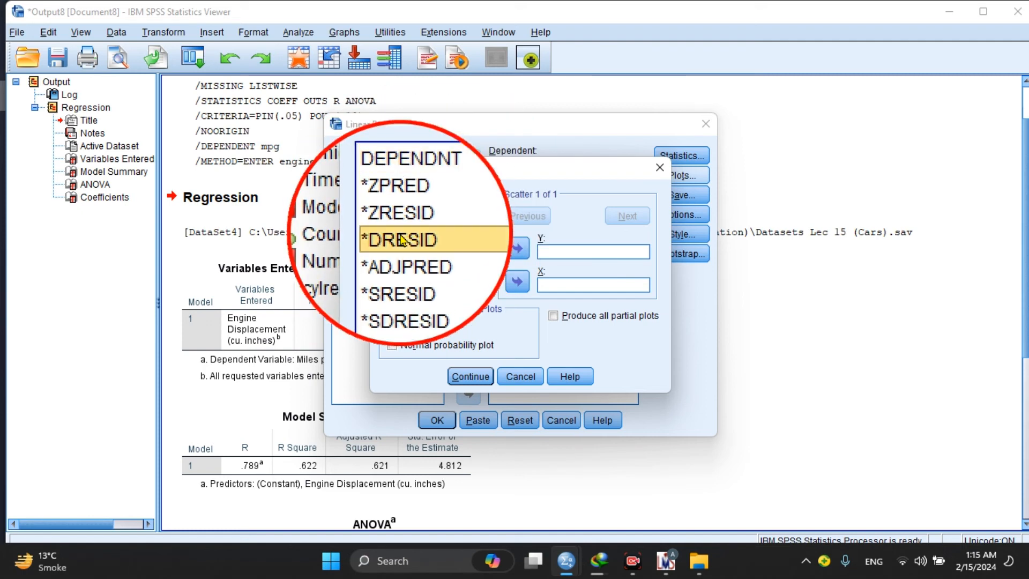
{"action": "left_click", "coordinate": [406, 279]}
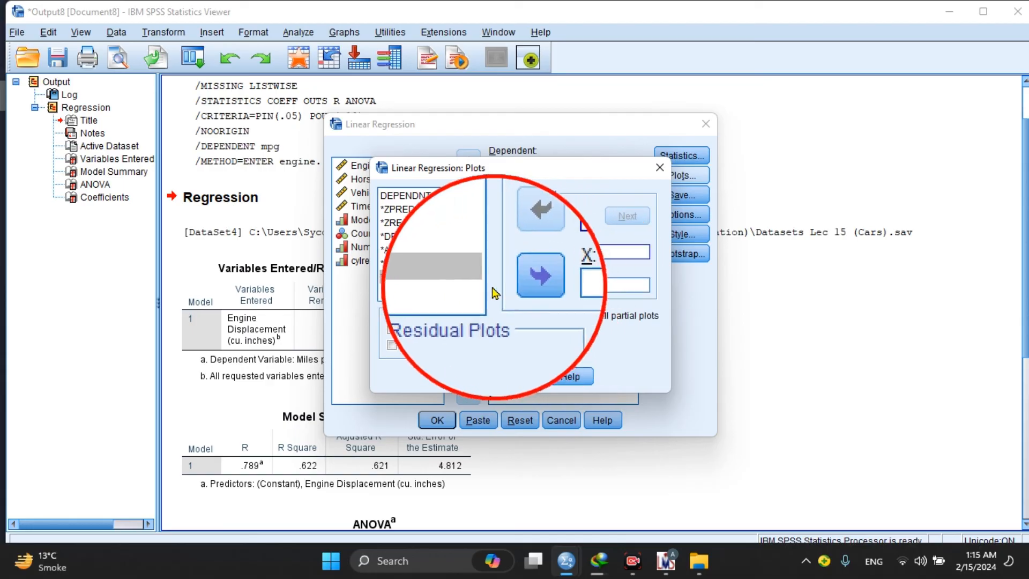
{"action": "left_click", "coordinate": [661, 164]}
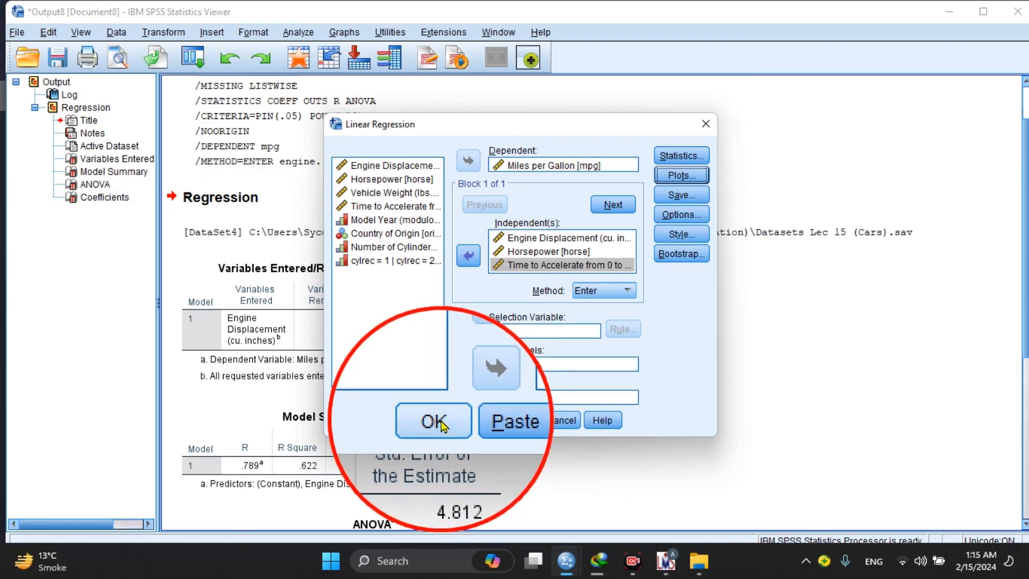
Run the multiple regression with the three predictors and review its Variables Entered, Model Summary and ANOVA tables.
{"action": "left_click", "coordinate": [442, 425]}
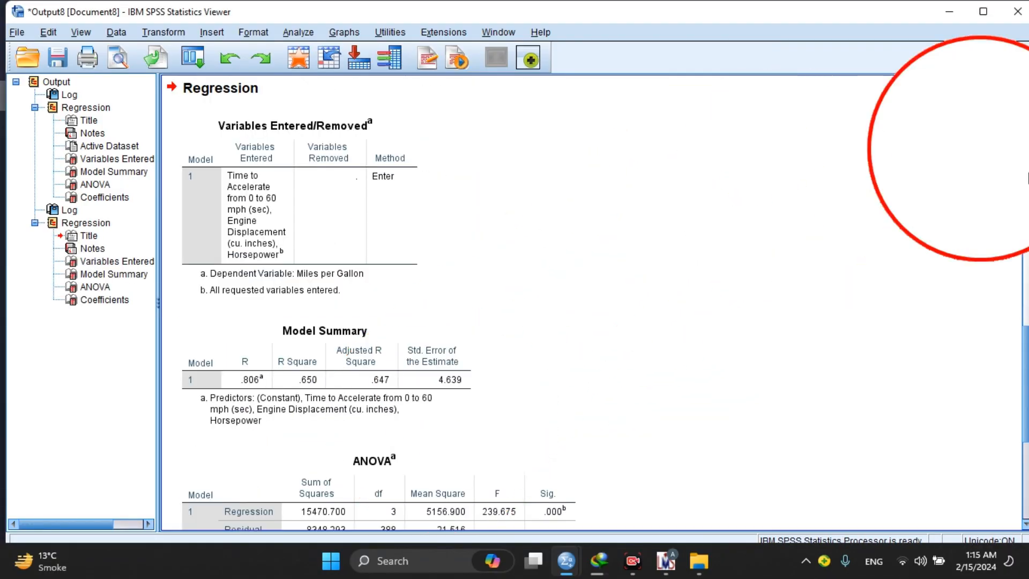
{"action": "scroll", "coordinate": [1026, 335], "scroll_direction": "down", "scroll_amount": 5}
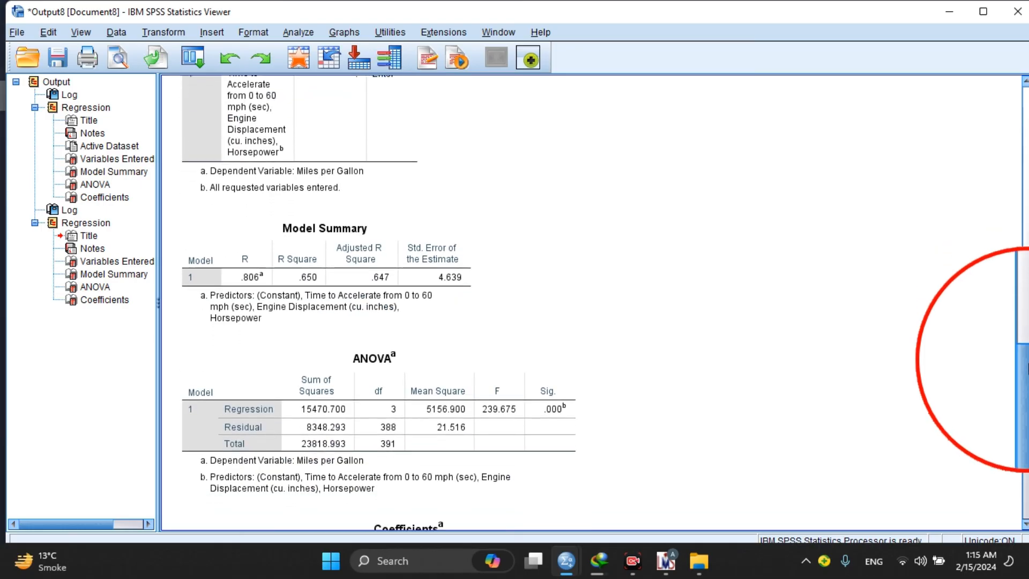
{"action": "scroll", "coordinate": [1026, 426], "scroll_direction": "up", "scroll_amount": 6}
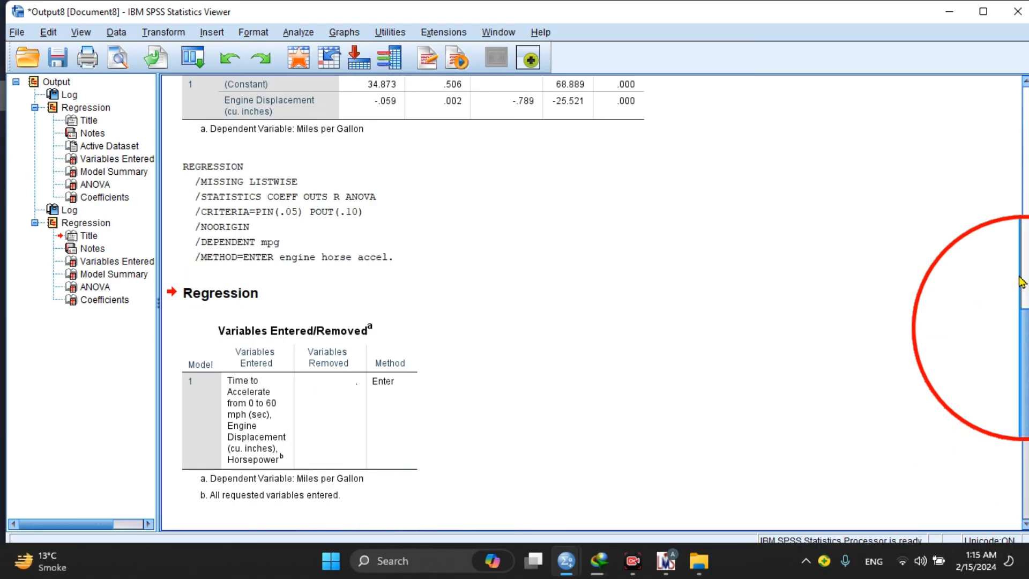
{"action": "mouse_move", "coordinate": [1024, 329]}
{"action": "left_mouse_down"}
{"action": "mouse_move", "coordinate": [1024, 395]}
{"action": "mouse_move", "coordinate": [1007, 335]}
{"action": "left_mouse_up"}
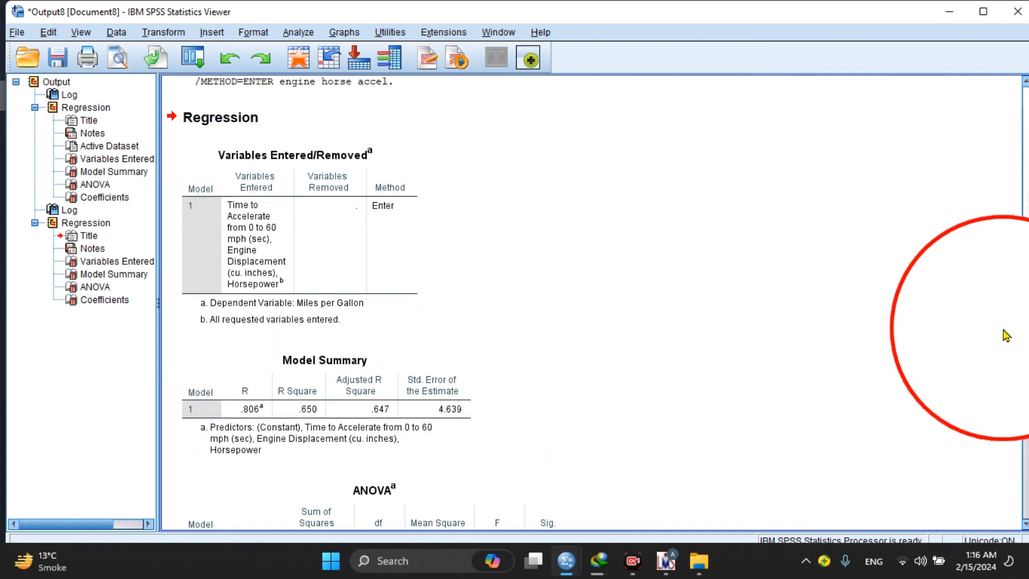
{"action": "left_click_drag", "start_coordinate": [1027, 341], "coordinate": [1027, 396]}
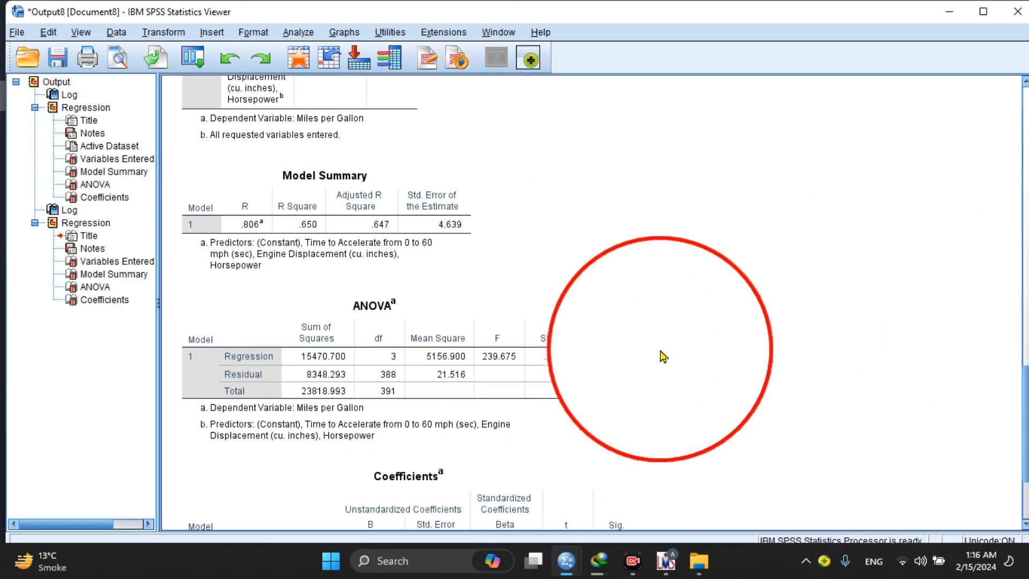